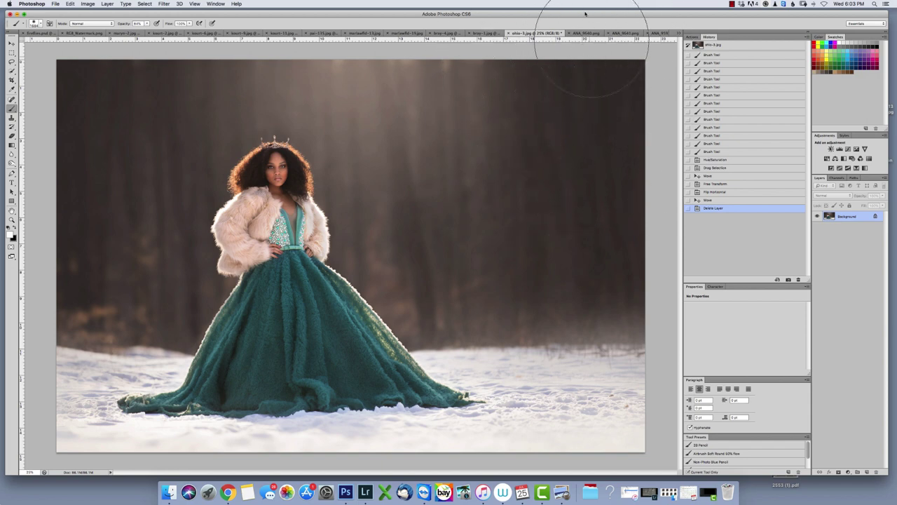
- Clear the existing selection in the ANA_9640.png smoke image
left_click(579, 34)
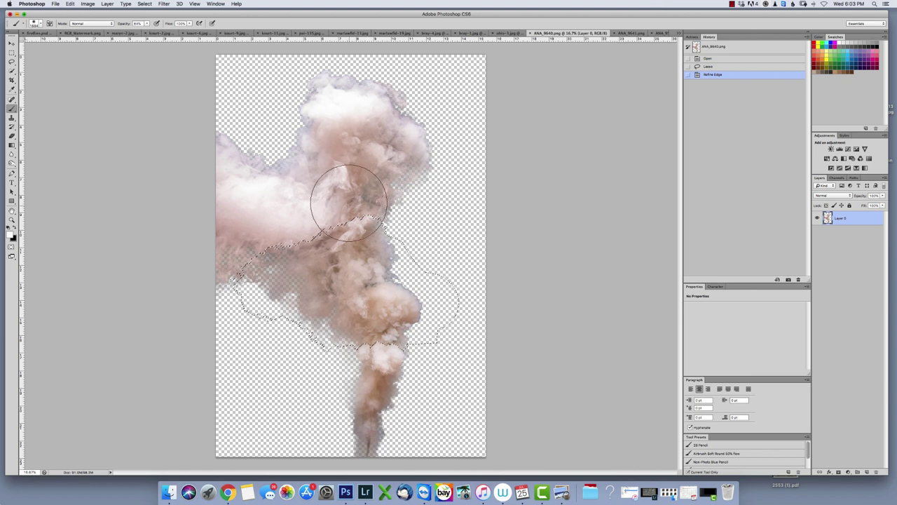
left_click(144, 3)
left_click(150, 21)
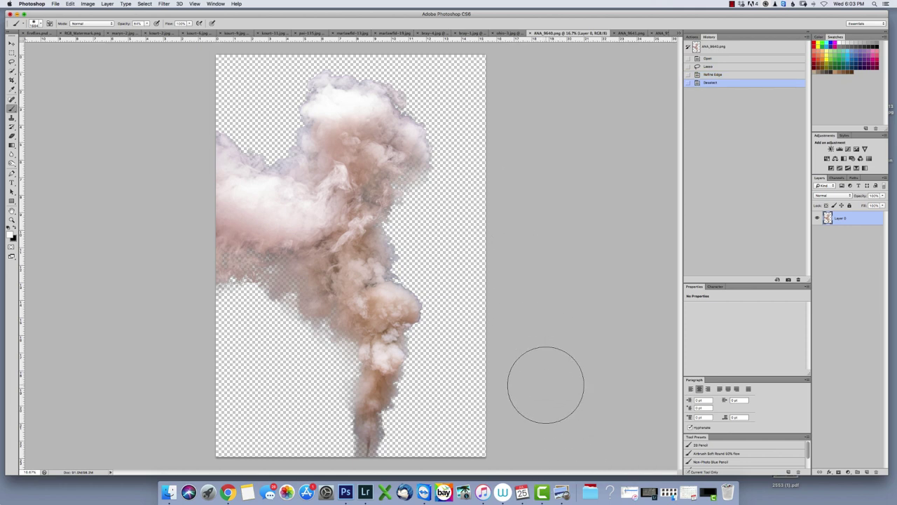
- Compare the ANA_9640.png and ANA_9641.png smoke images and copy the ANA_9641.png smoke into the ohio-3.jpg portrait with the Move tool
left_click(632, 33)
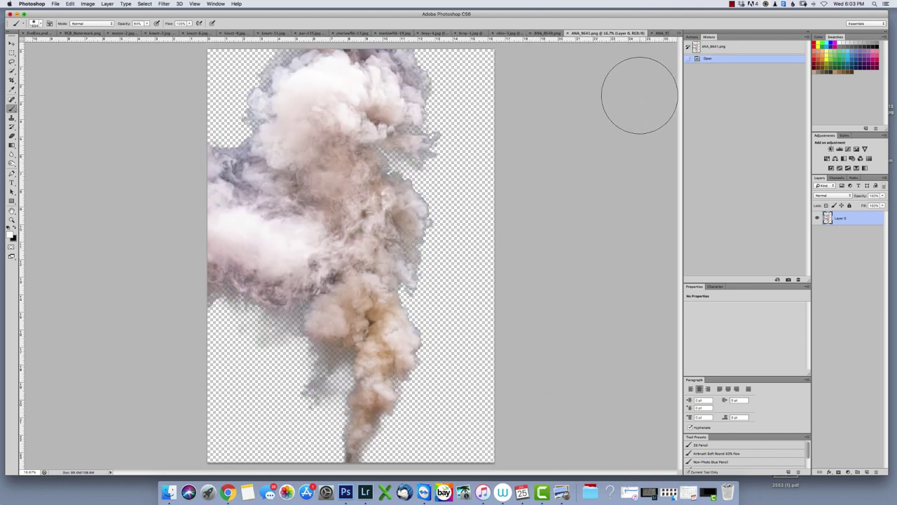
left_click(547, 32)
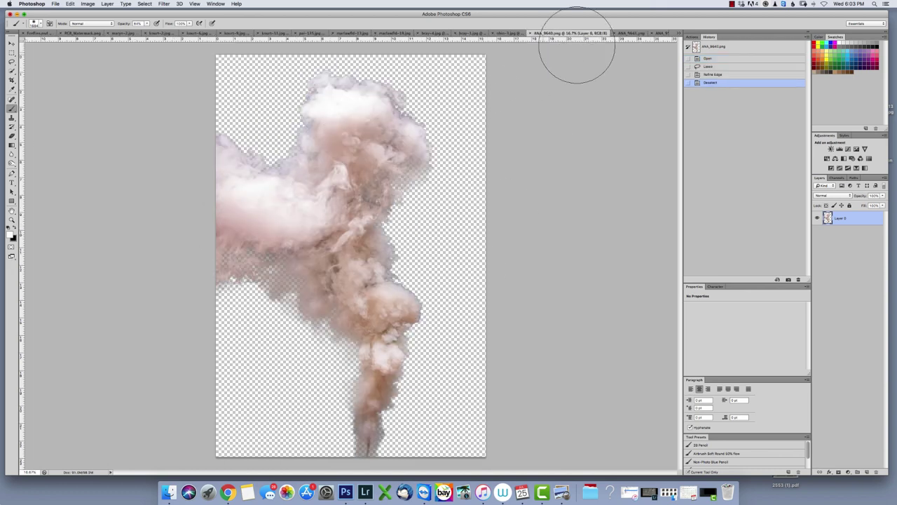
left_click(632, 33)
left_click(11, 44)
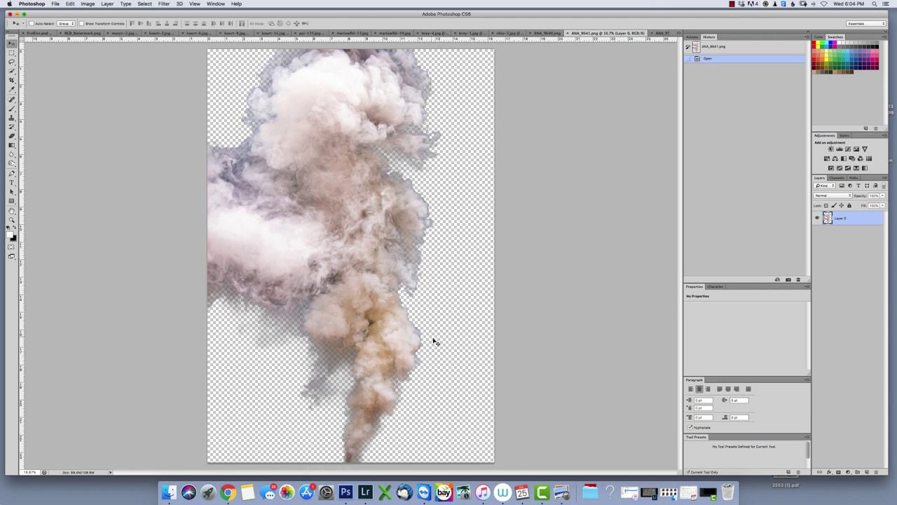
left_click_drag(349, 226, 434, 180)
left_click_drag(541, 395, 551, 415)
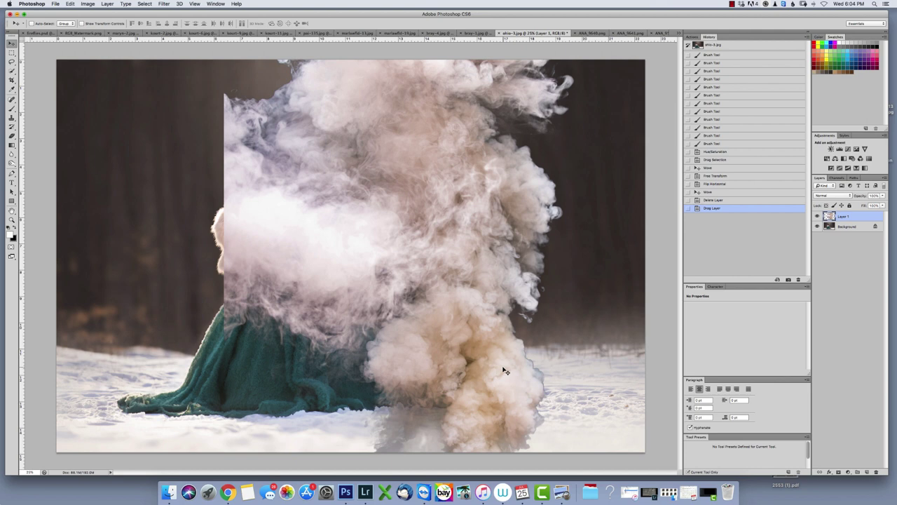
- Scale the smoke layer down with Free Transform and place it beside the woman, its narrow base on the snow
key("super+t")
left_click_drag(332, 99, 366, 247)
left_click_drag(584, 111, 458, 97)
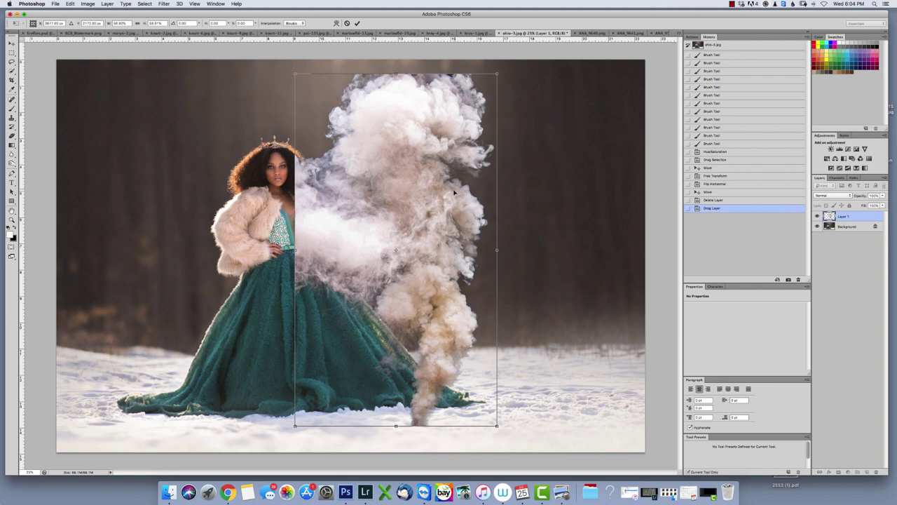
left_click_drag(454, 198, 429, 191)
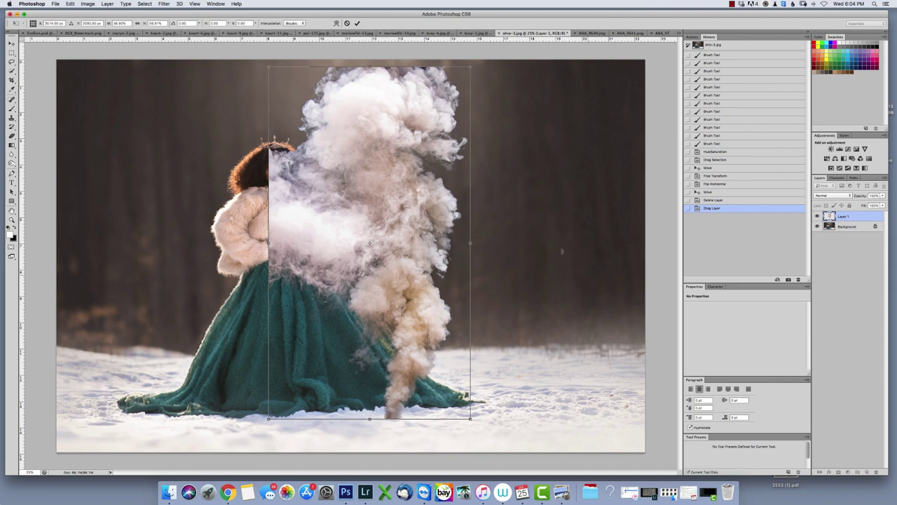
left_click_drag(470, 67, 439, 103)
key("Return")
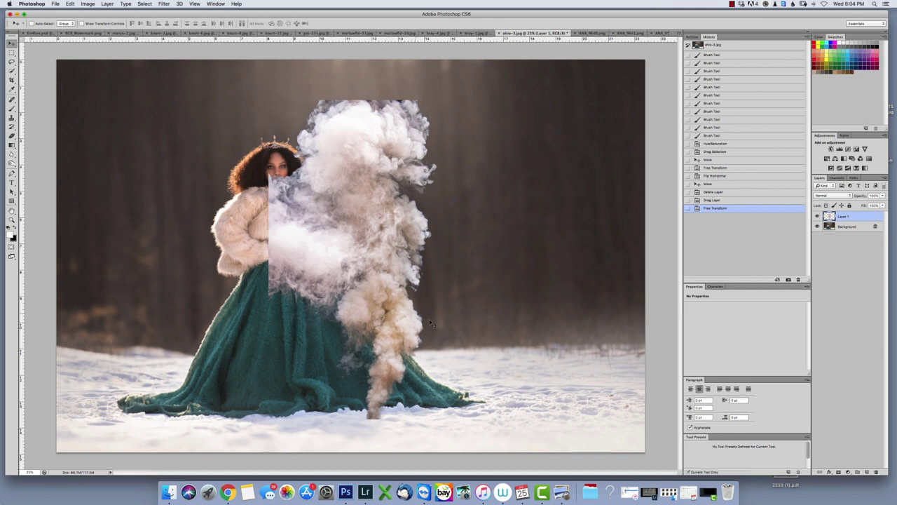
left_click_drag(405, 321, 434, 304)
left_click_drag(433, 339, 376, 240)
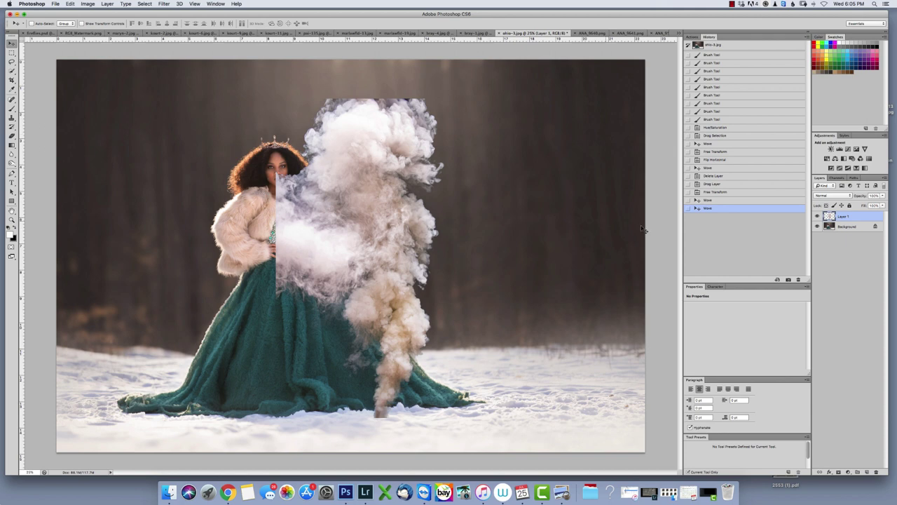
- Add a layer mask to the smoke layer and activate the Brush tool for painting on it
left_click(11, 108)
left_click(839, 474)
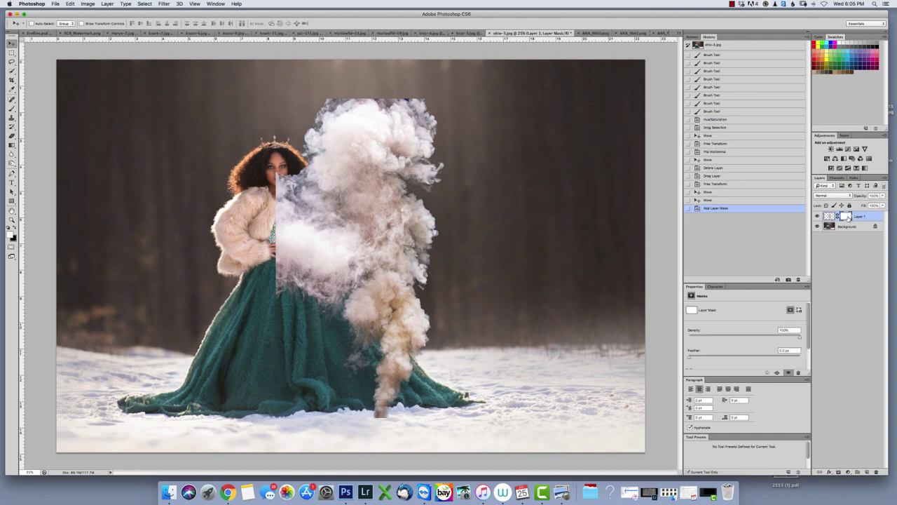
left_click(12, 108)
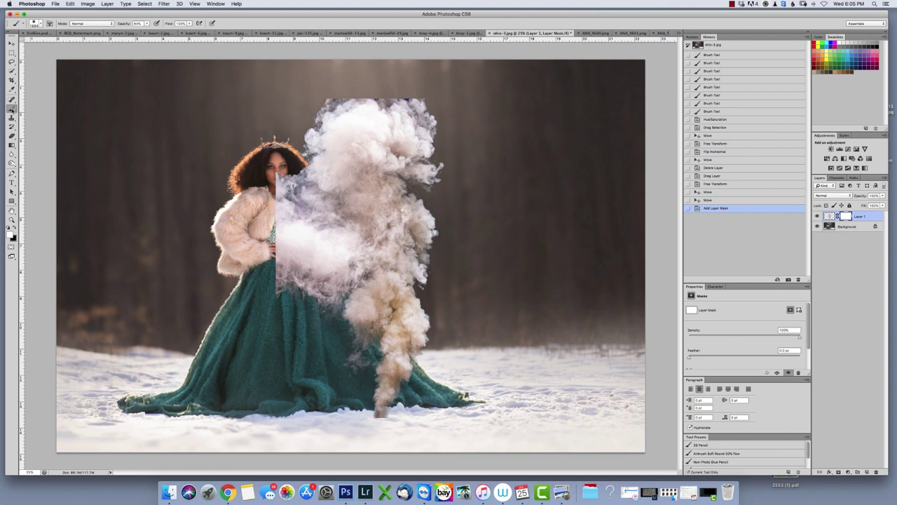
- Choose an irregular textured brush from the presets and enlarge it to about 478 px
left_click(42, 24)
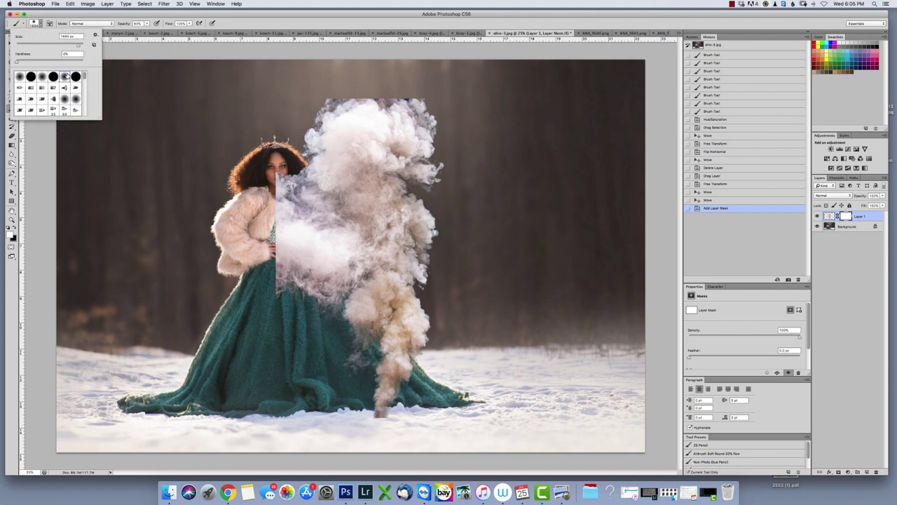
mouse_move(83, 79)
left_mouse_down()
mouse_move(89, 113)
mouse_move(89, 103)
left_mouse_up()
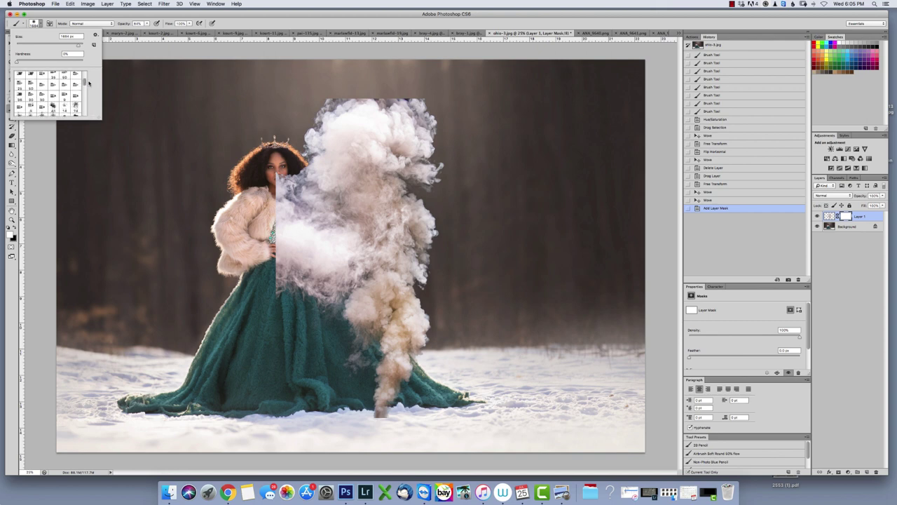
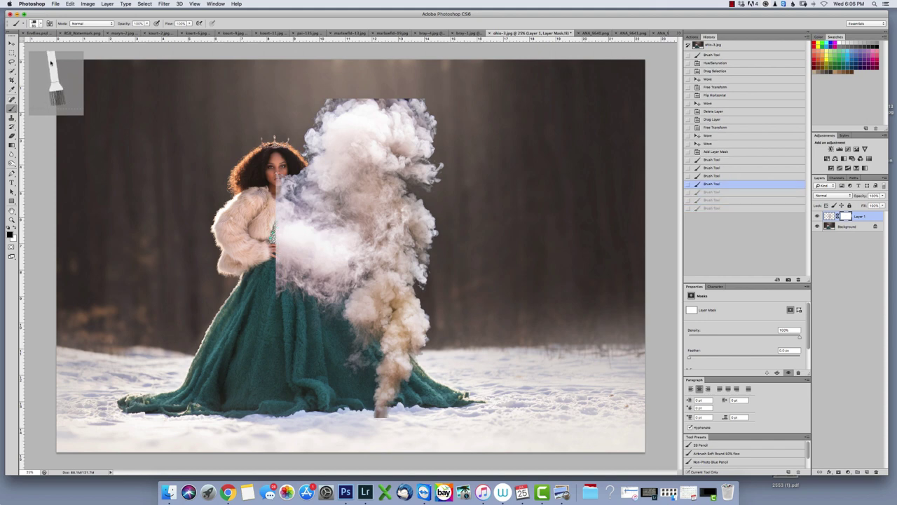
left_click(40, 24)
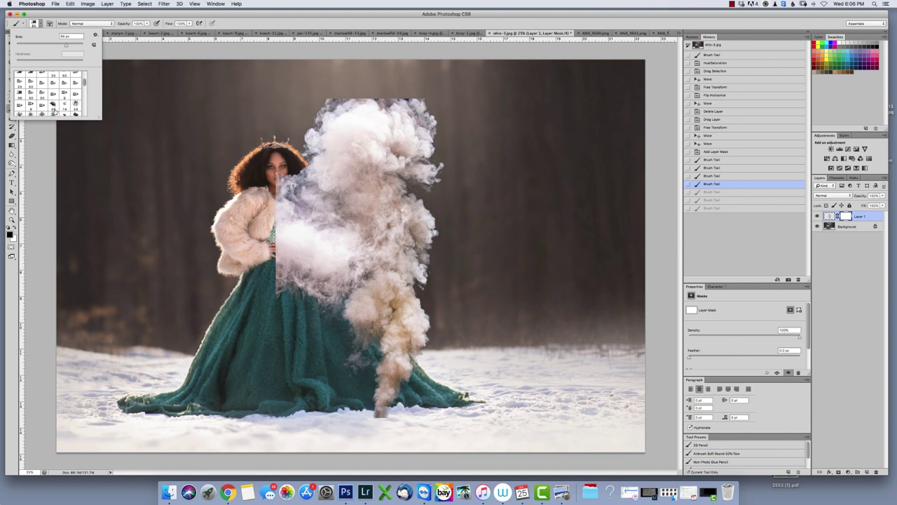
left_click(53, 105)
left_click(76, 45)
- Mask out the smoke's hard edges near the woman's face and bodice, lowering the brush opacity to 60% for the softer transitions
left_click(284, 186)
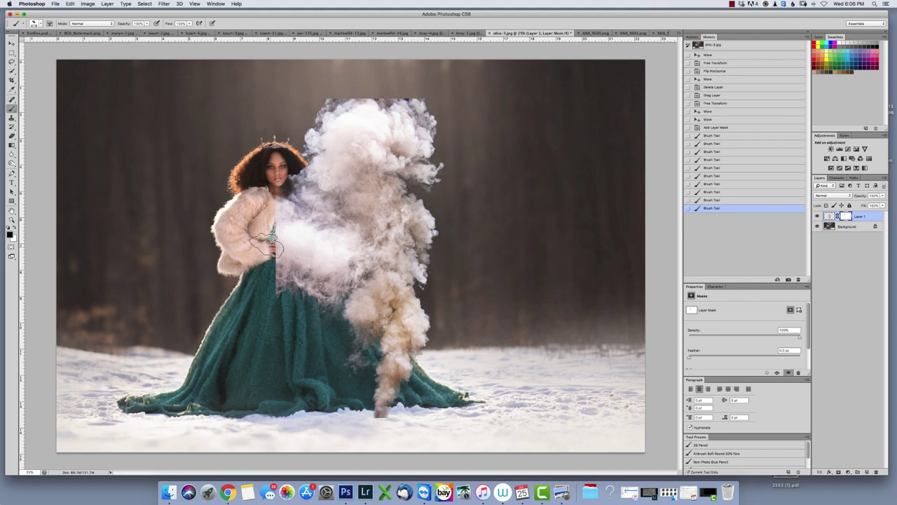
mouse_move(267, 243)
left_mouse_down()
mouse_move(278, 217)
mouse_move(281, 277)
mouse_move(270, 245)
mouse_move(295, 279)
mouse_move(300, 269)
mouse_move(253, 251)
left_mouse_up()
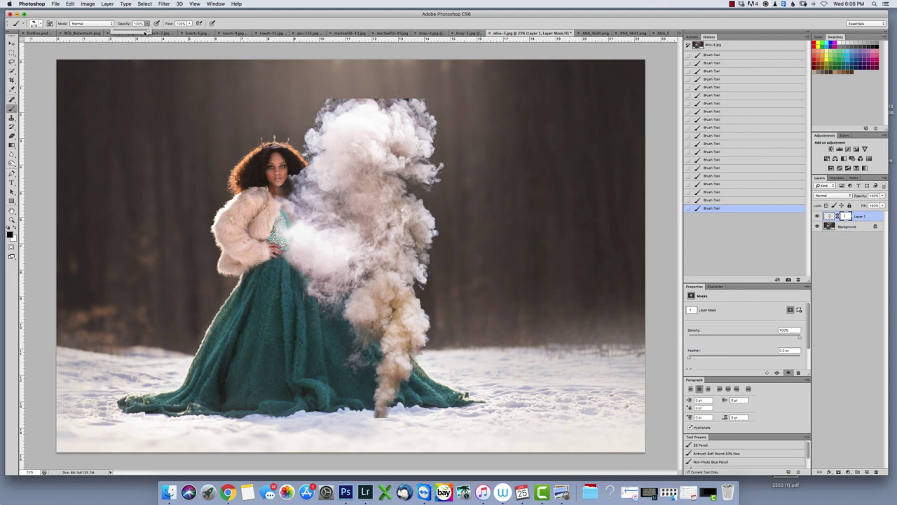
key("6")
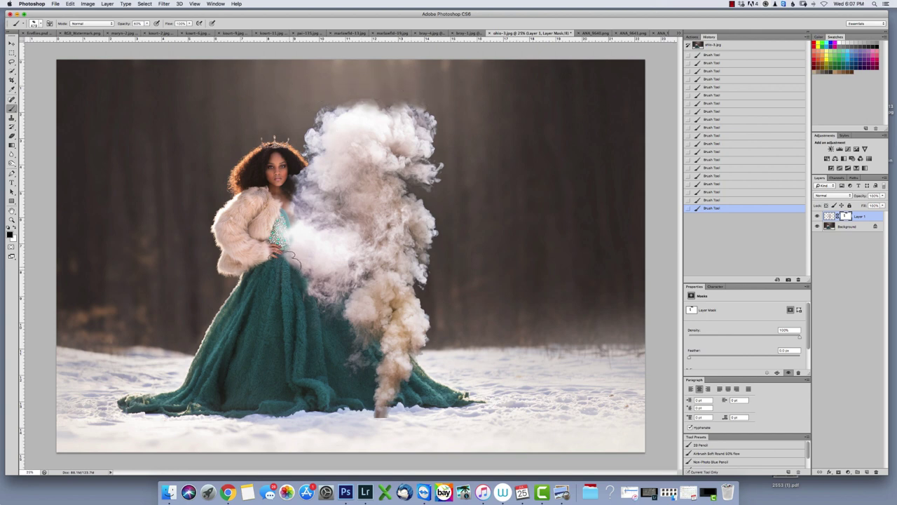
mouse_move(299, 210)
left_mouse_down()
mouse_move(298, 253)
mouse_move(311, 201)
left_mouse_up()
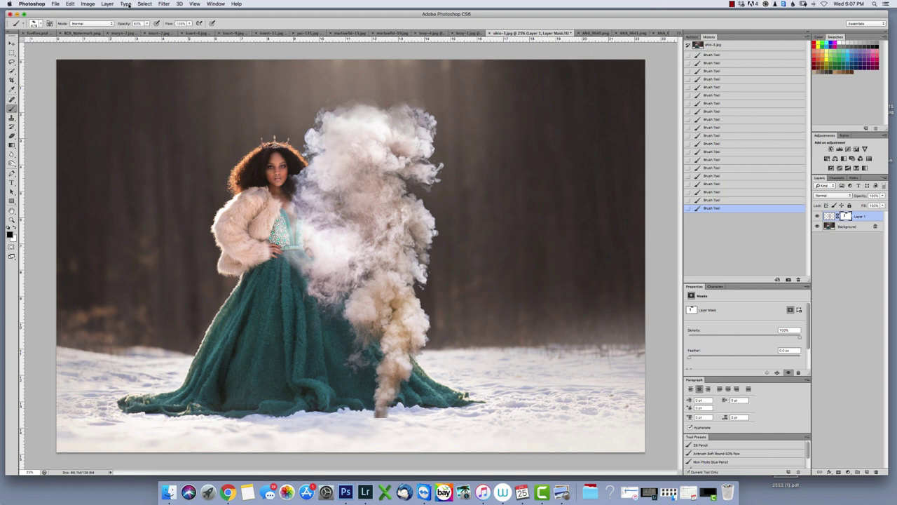
- Switch to a soft round brush at about 19% opacity and fade the smoke over the woman's hair, chest and waist
left_click(40, 24)
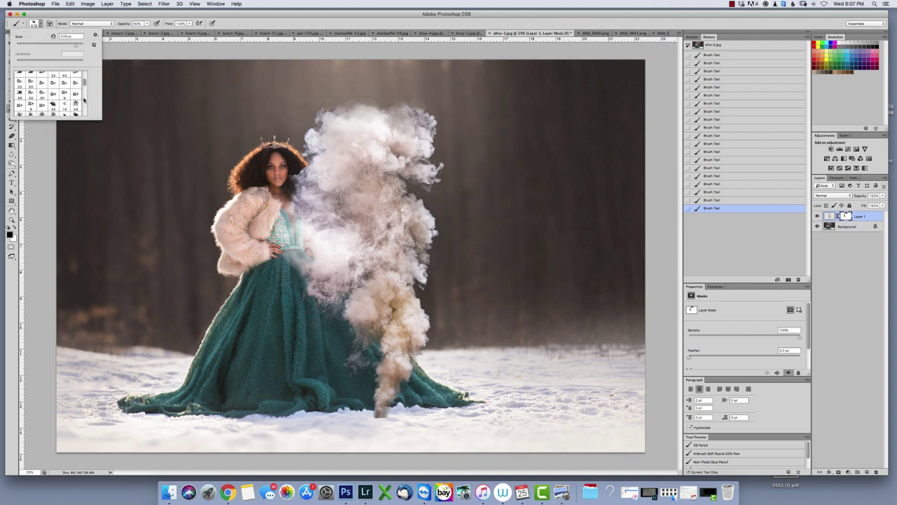
left_click_drag(84, 82, 82, 61)
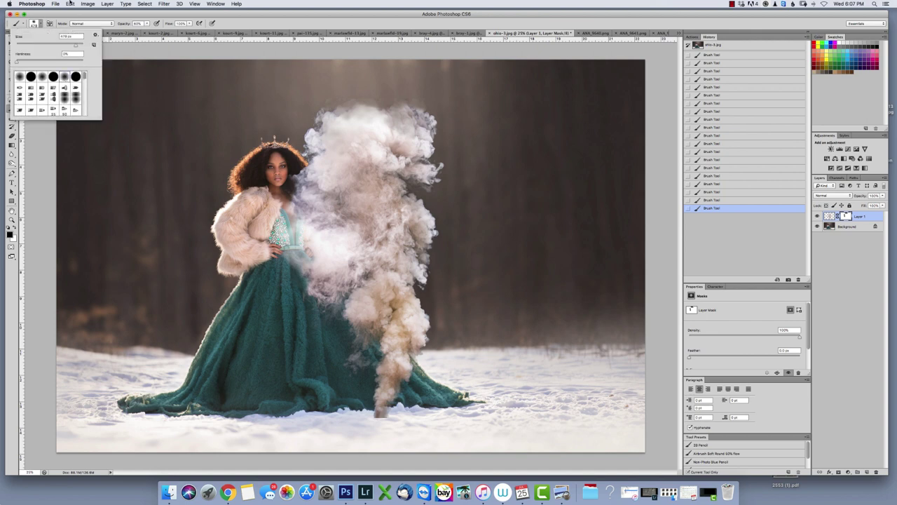
left_click(135, 31)
left_click_drag(135, 31, 108, 31)
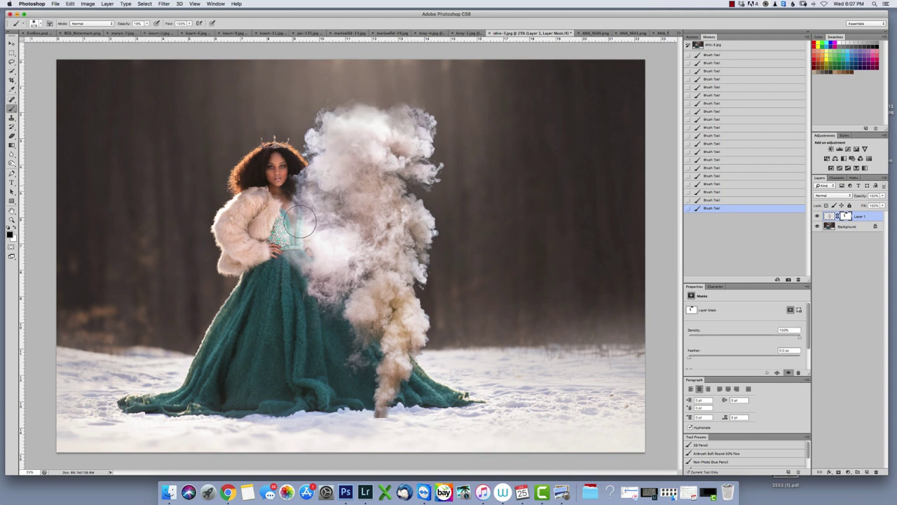
mouse_move(300, 222)
left_mouse_down()
mouse_move(295, 193)
mouse_move(290, 247)
mouse_move(319, 269)
mouse_move(321, 245)
mouse_move(301, 214)
mouse_move(315, 284)
mouse_move(295, 275)
mouse_move(308, 305)
mouse_move(328, 256)
mouse_move(286, 237)
mouse_move(297, 242)
left_mouse_up()
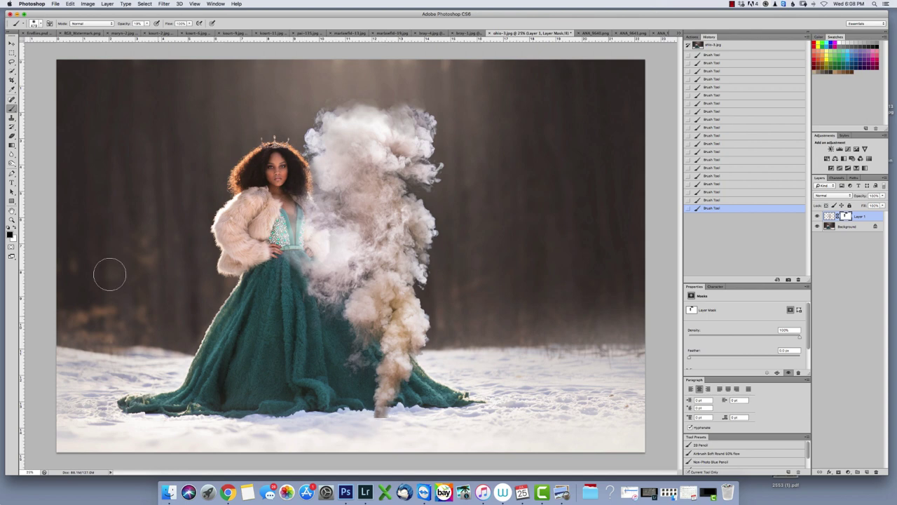
- Paint with white on the mask to bring back some smoke over the upper side of the skirt
left_click(14, 228)
mouse_move(321, 260)
left_mouse_down()
mouse_move(330, 251)
mouse_move(317, 276)
left_mouse_up()
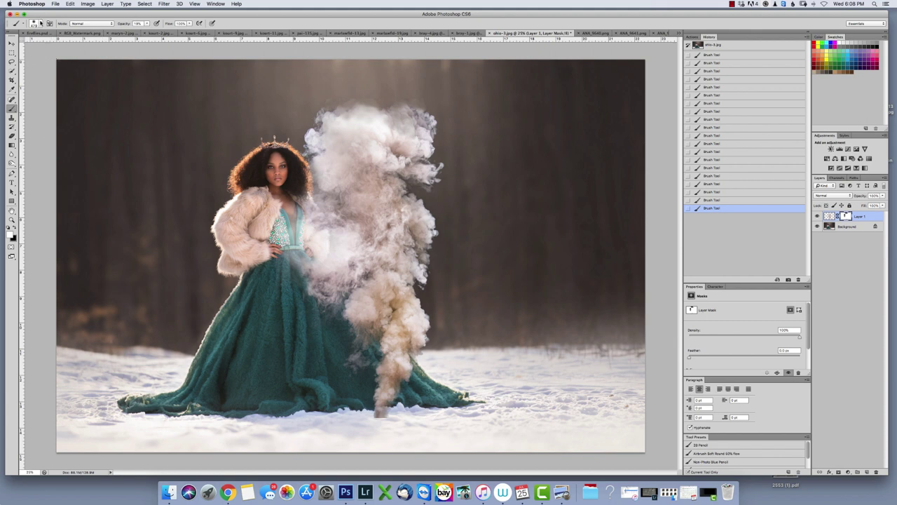
- Reduce the soft round brush to a small size and raise its opacity for detailed work on the smoke mask
right_click(63, 46)
left_click_drag(63, 44, 58, 46)
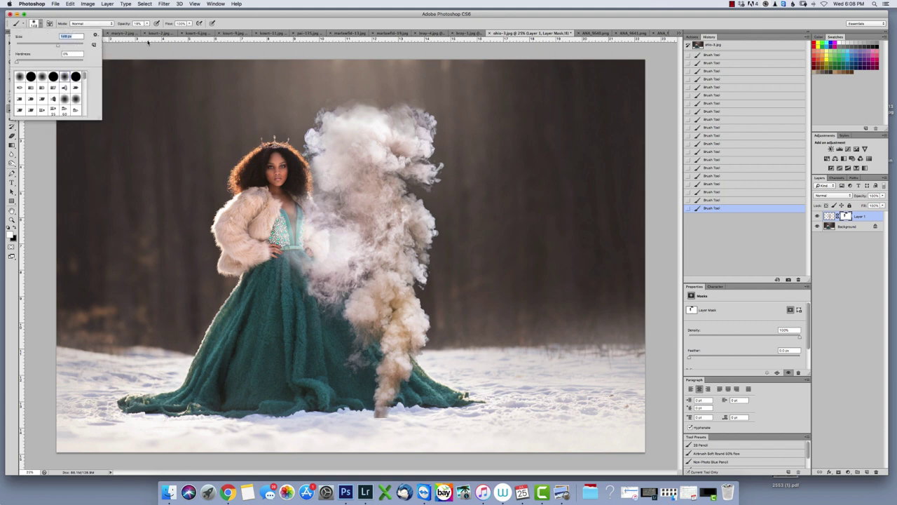
key("Return")
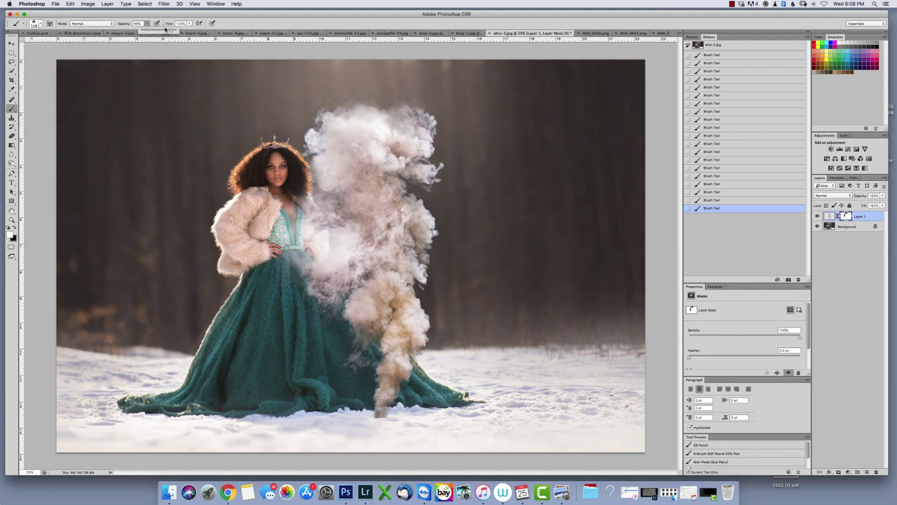
left_click(40, 24)
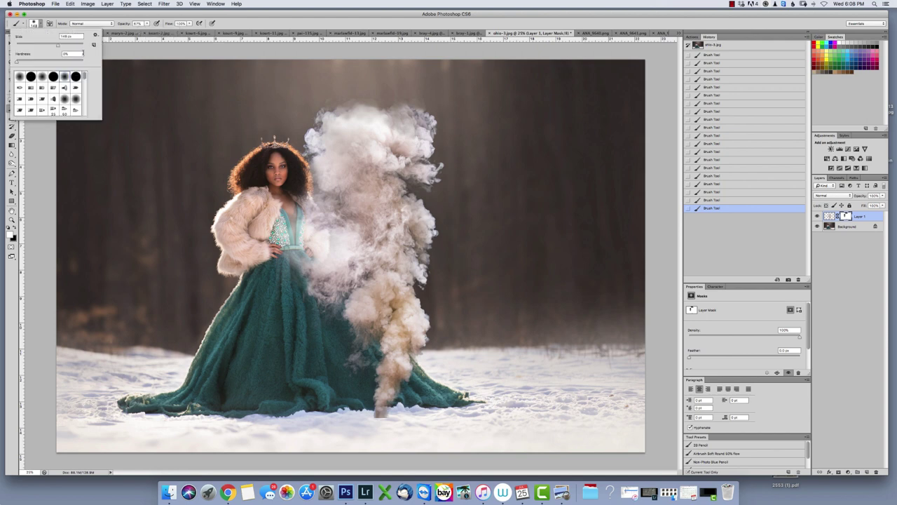
left_click(51, 46)
key("Return")
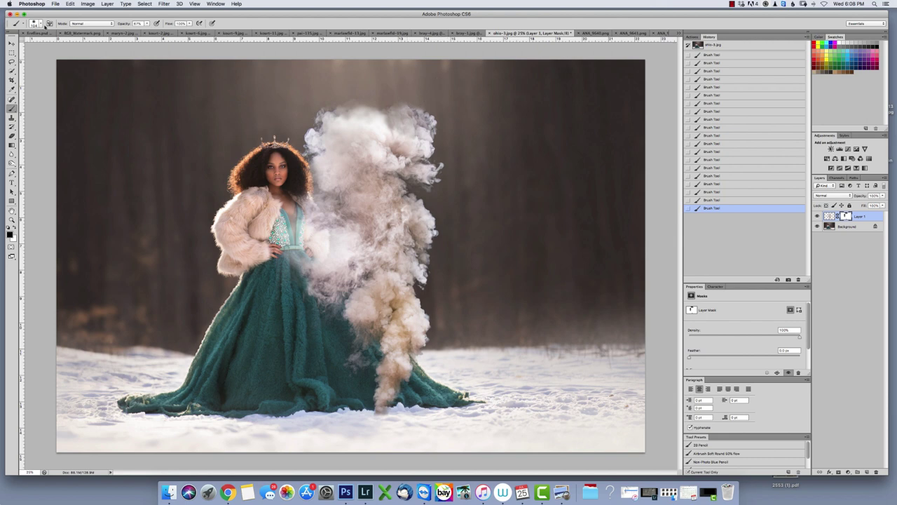
- Enlarge the soft brush, lower its opacity to about 19%, and touch up the upper edges of the smoke on the mask
left_click(42, 25)
left_click_drag(64, 44, 71, 45)
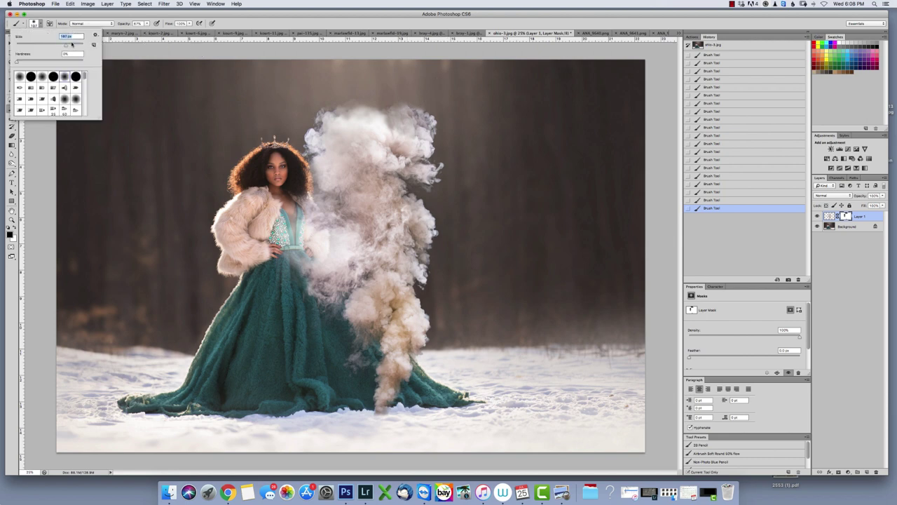
left_click(145, 24)
left_click_drag(137, 34, 109, 34)
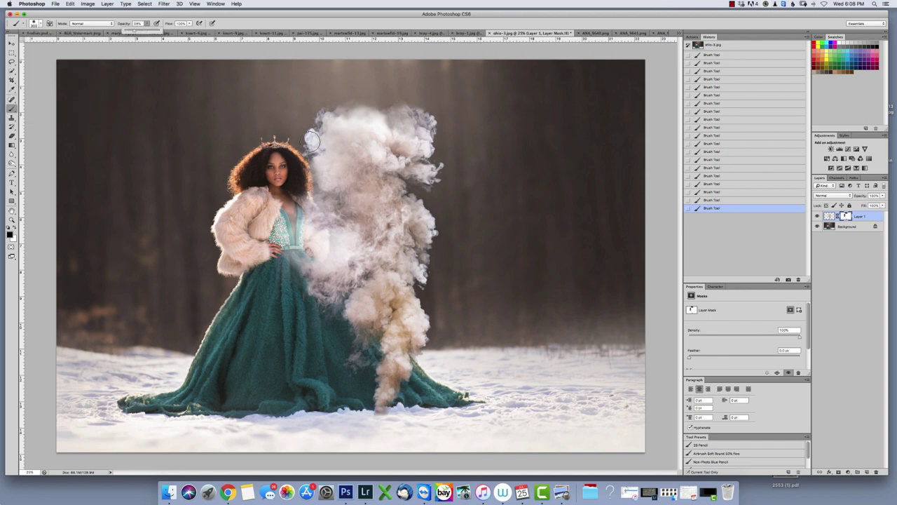
mouse_move(311, 138)
left_mouse_down()
mouse_move(322, 113)
mouse_move(308, 129)
mouse_move(416, 112)
mouse_move(328, 127)
mouse_move(384, 113)
mouse_move(376, 125)
mouse_move(379, 109)
mouse_move(375, 141)
mouse_move(388, 124)
mouse_move(375, 109)
mouse_move(396, 105)
mouse_move(414, 116)
mouse_move(402, 123)
mouse_move(415, 110)
mouse_move(428, 122)
mouse_move(422, 107)
mouse_move(428, 170)
mouse_move(409, 146)
mouse_move(394, 162)
mouse_move(371, 142)
mouse_move(385, 112)
mouse_move(429, 147)
mouse_move(428, 124)
mouse_move(388, 102)
mouse_move(361, 104)
mouse_move(392, 90)
mouse_move(365, 102)
mouse_move(455, 147)
left_mouse_up()
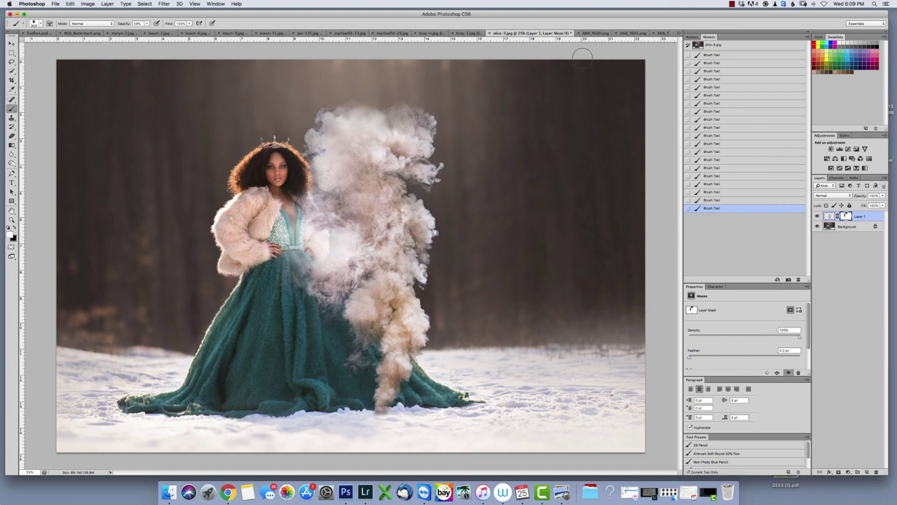
- Copy the smoke cloud from ANA_9640.png into the snowy portrait as a new layer
left_click(595, 33)
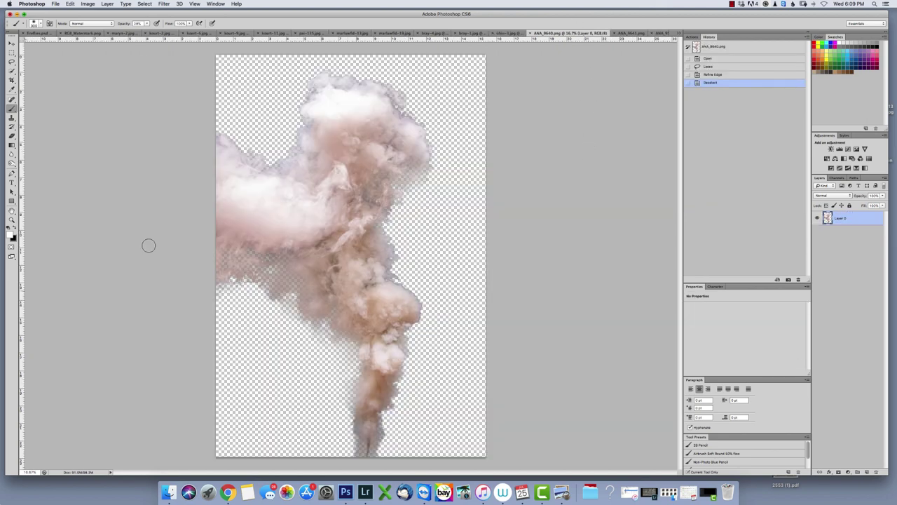
left_click(11, 43)
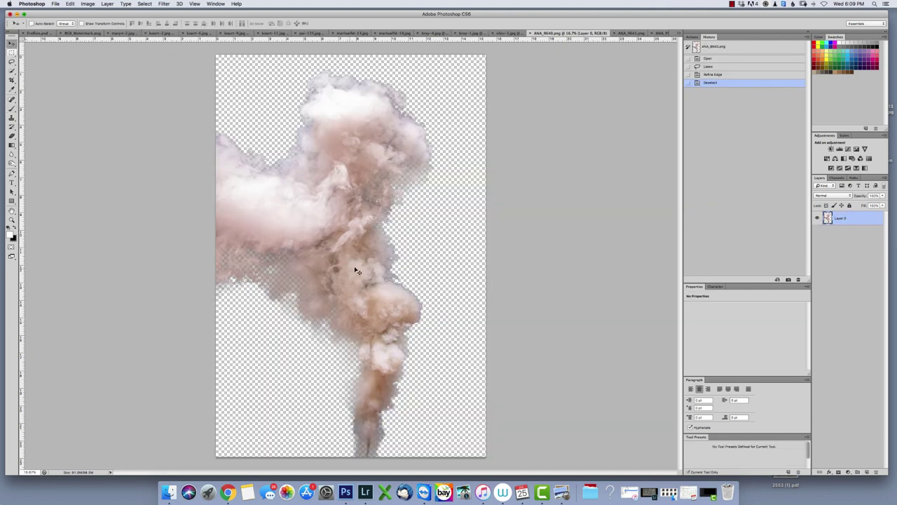
mouse_move(335, 288)
left_mouse_down()
mouse_move(387, 250)
mouse_move(525, 54)
mouse_move(523, 33)
mouse_move(512, 35)
mouse_move(377, 269)
left_mouse_up()
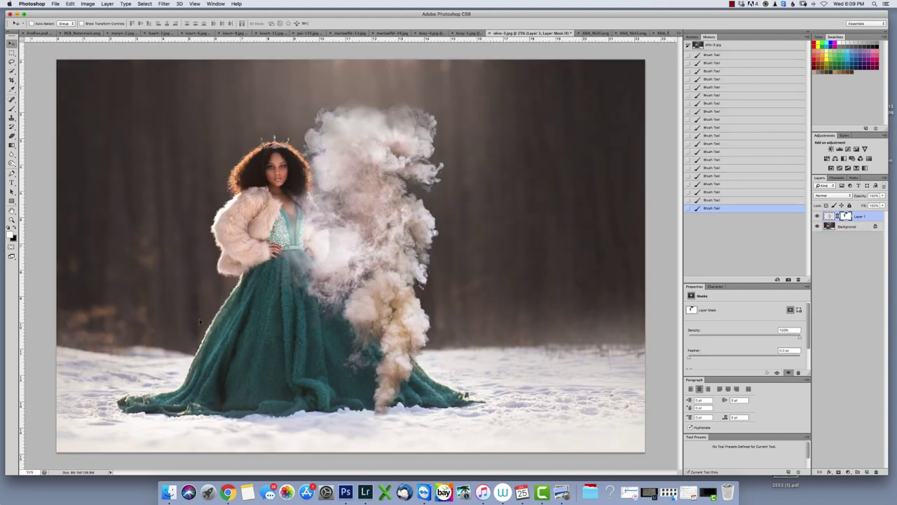
left_click_drag(199, 319, 239, 317)
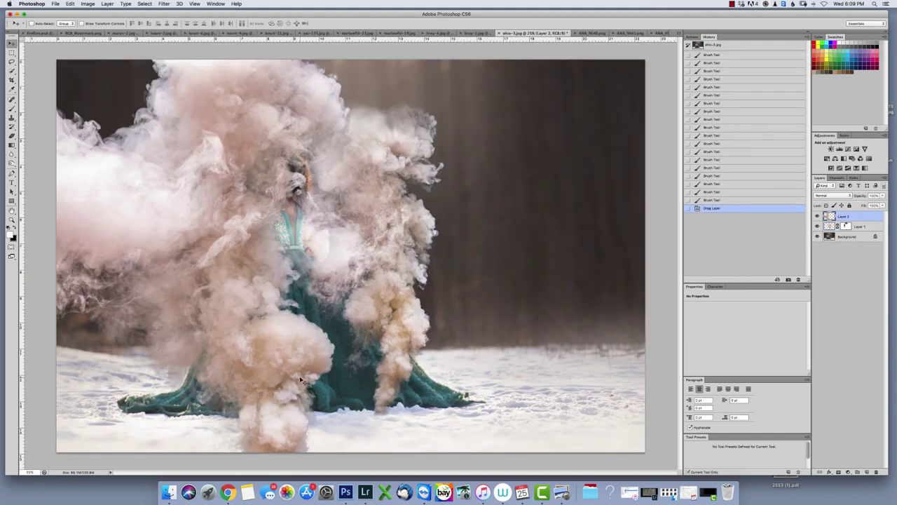
- Free-transform the new smoke to about 57% scale and position it over the woman's fur sleeve and the outer side of her skirt
key("super+t")
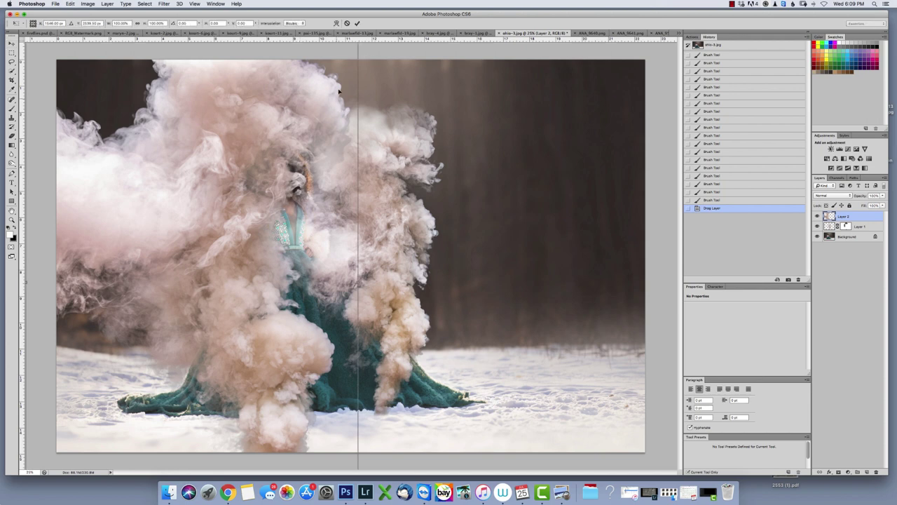
left_click_drag(305, 101, 243, 116)
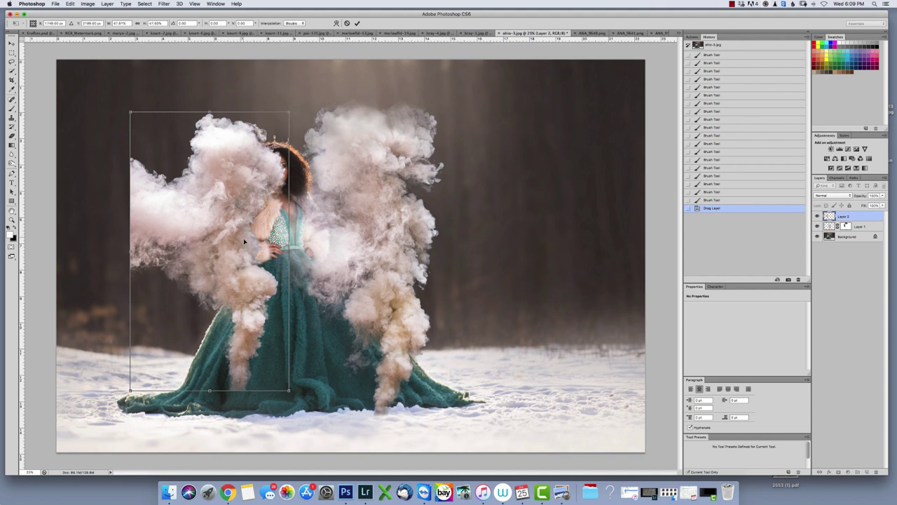
left_click_drag(245, 242, 201, 278)
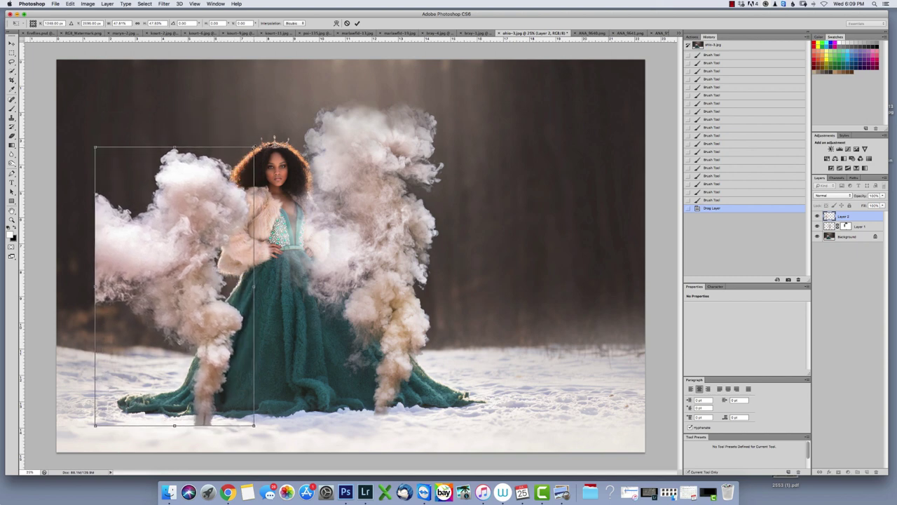
left_click_drag(254, 148, 285, 92)
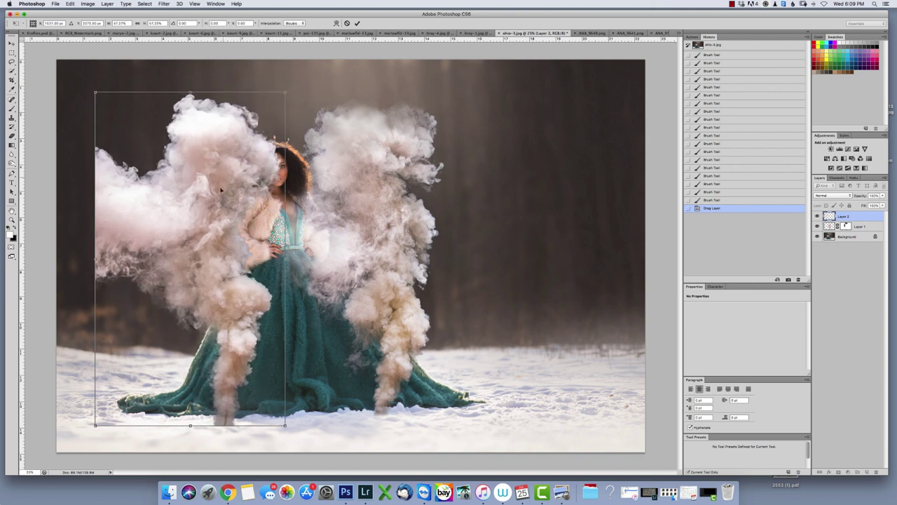
left_click_drag(220, 190, 214, 272)
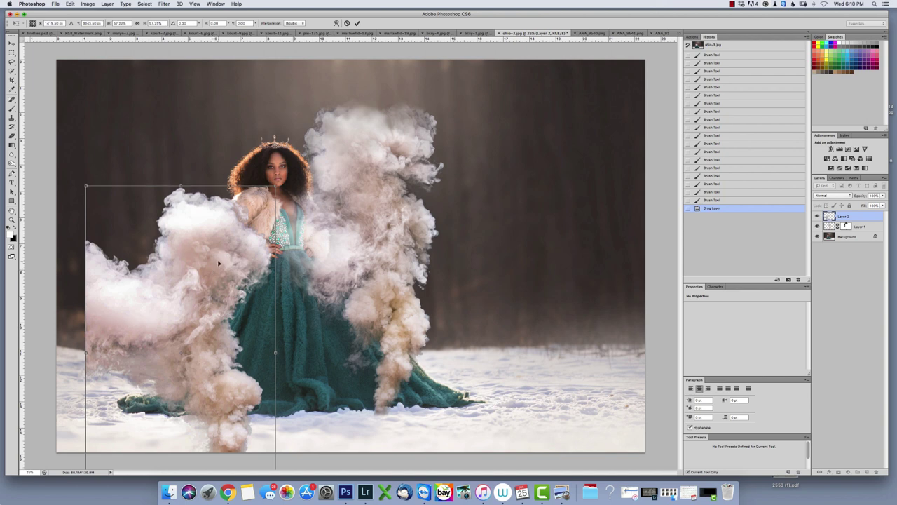
key("Return")
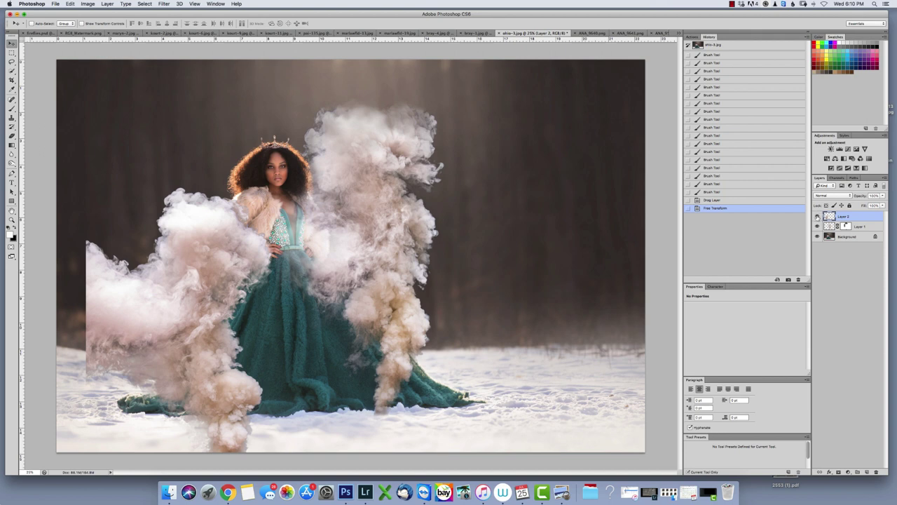
- Hide the new smoke layer and quick-select the skirt's outer side and the fur jacket on the Background layer
left_click(817, 217)
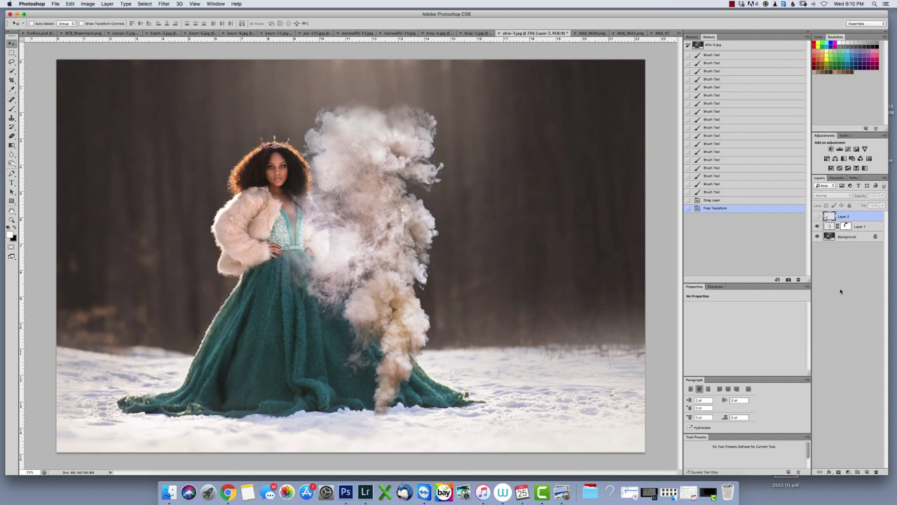
left_click(859, 237)
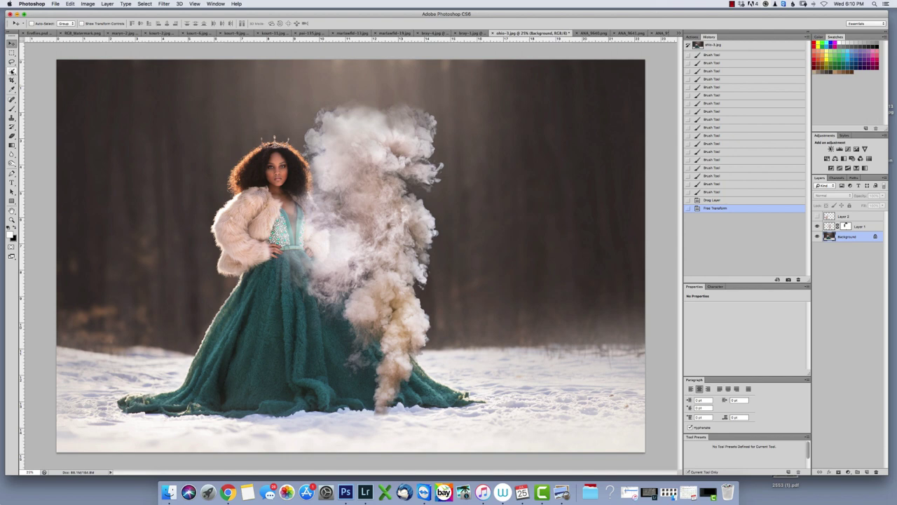
left_click(12, 71)
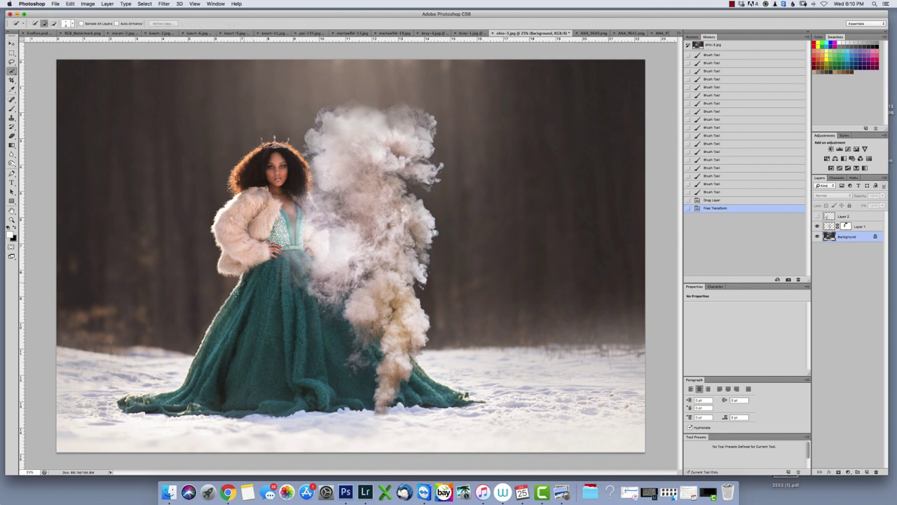
mouse_move(213, 328)
left_mouse_down()
mouse_move(218, 350)
mouse_move(166, 399)
mouse_move(222, 400)
mouse_move(260, 374)
mouse_move(275, 308)
left_mouse_up()
left_click_drag(237, 225, 231, 248)
mouse_move(260, 217)
left_mouse_down()
mouse_move(226, 202)
mouse_move(220, 214)
left_mouse_up()
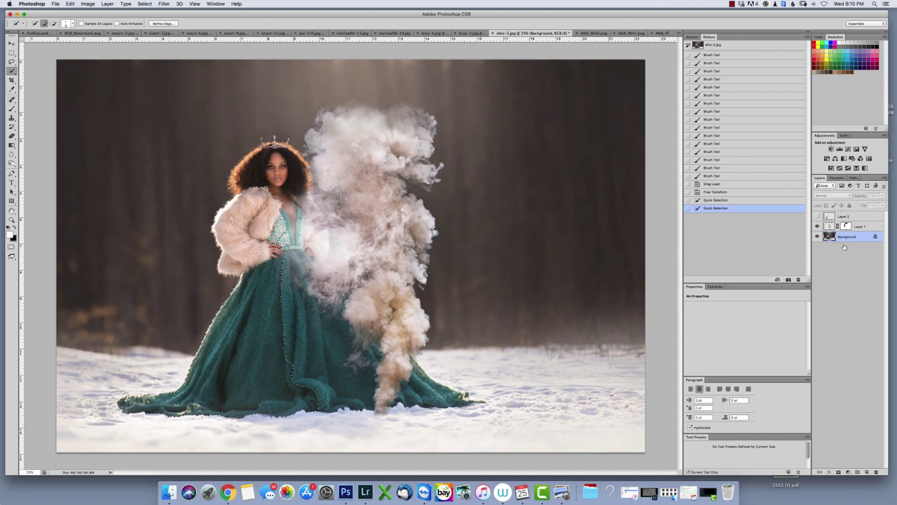
- Clear the selection and add a layer mask to the hidden second smoke layer
left_click(145, 4)
left_click(164, 19)
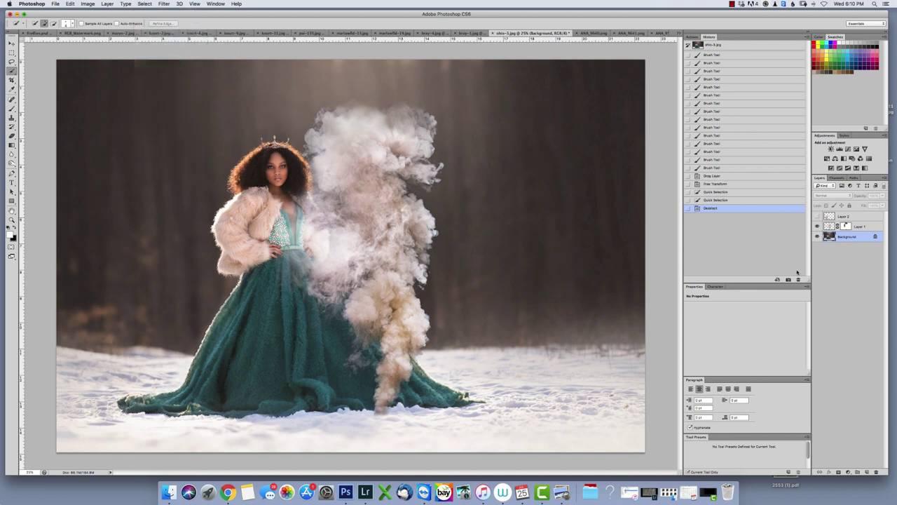
left_click(864, 219)
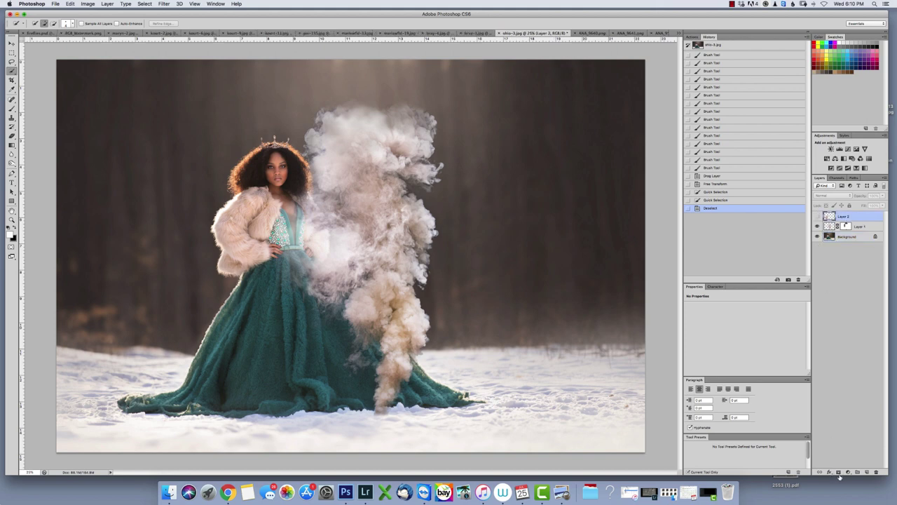
left_click(839, 472)
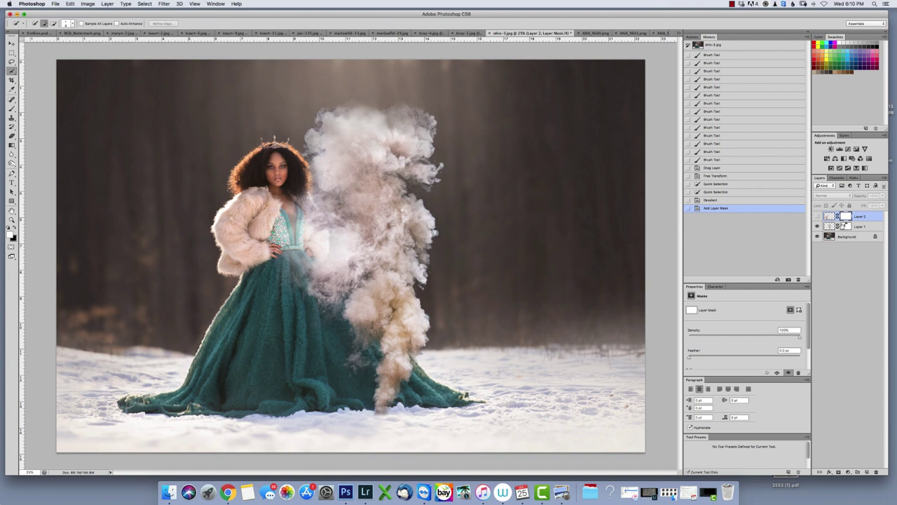
- Restore the last jacket and skirt selection, and show the second smoke layer with its mask active
left_click(853, 239)
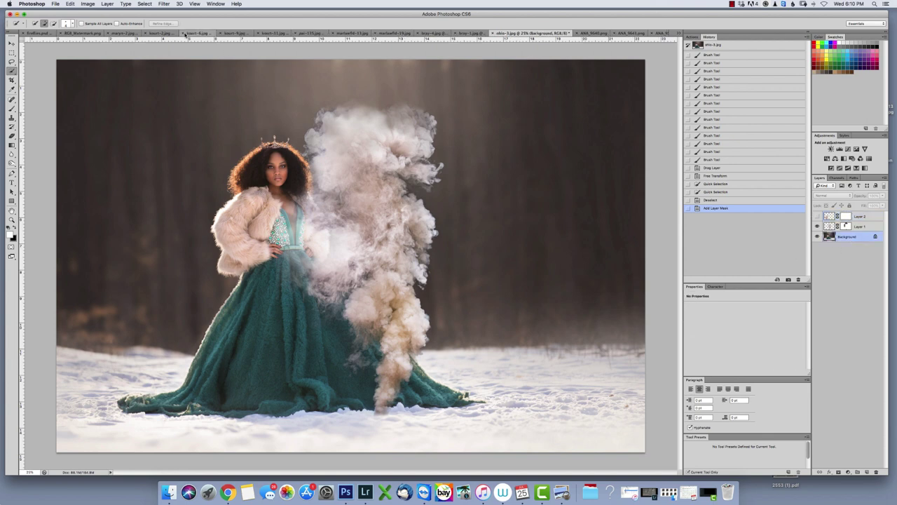
left_click(144, 4)
left_click(152, 25)
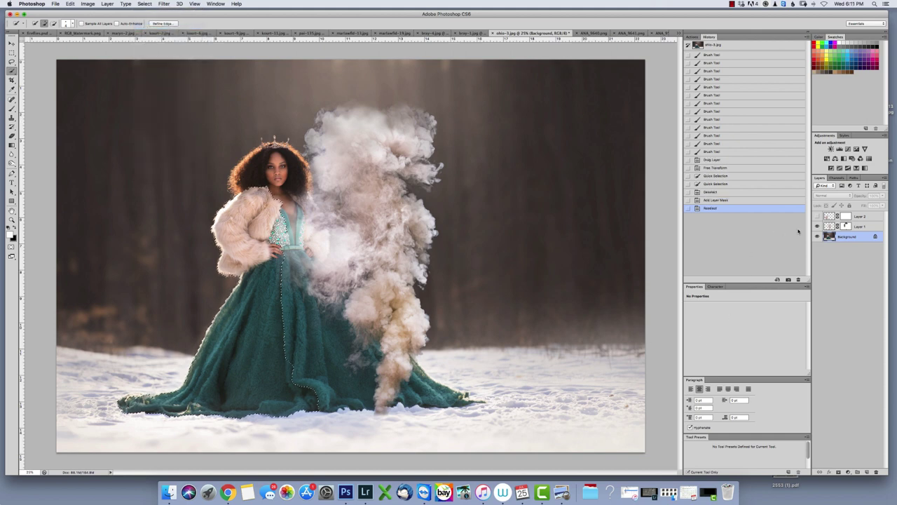
left_click(816, 216)
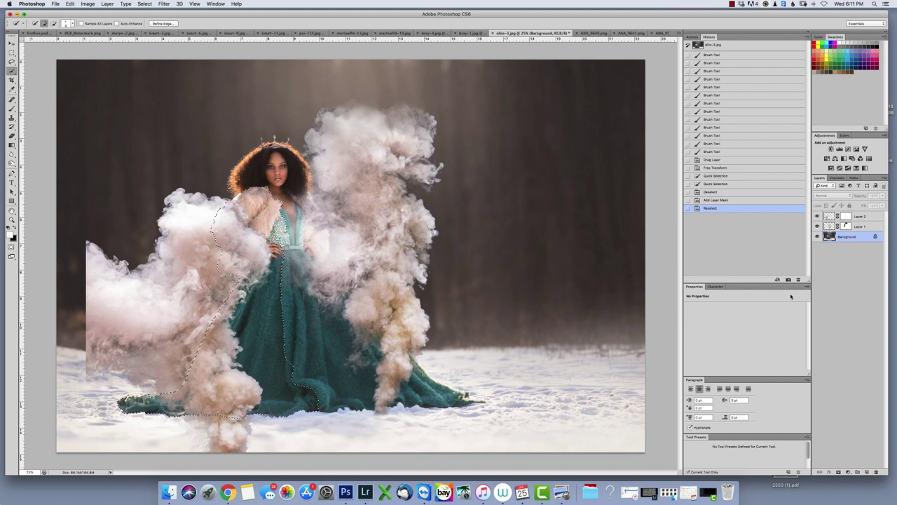
left_click(846, 216)
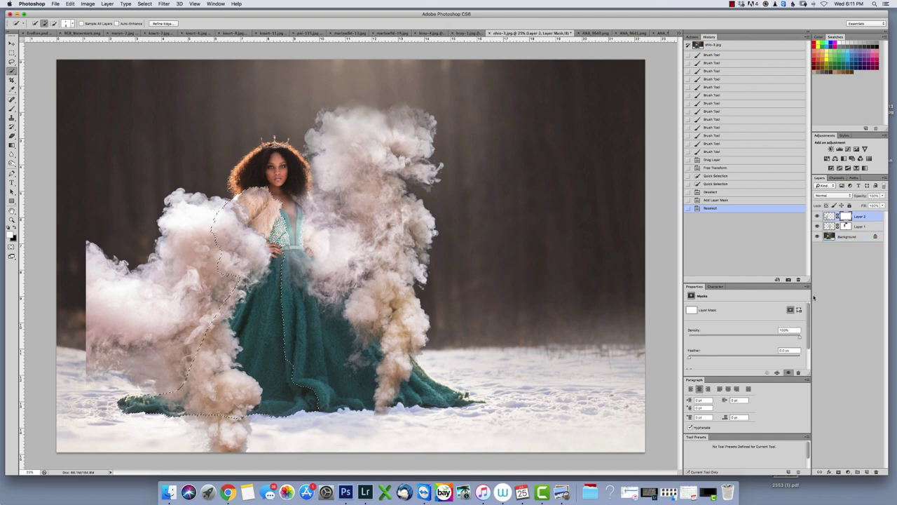
- Enlarge the soft brush and paint black on the mask inside the selection to fade the smoke over the fur jacket and skirt
key("b")
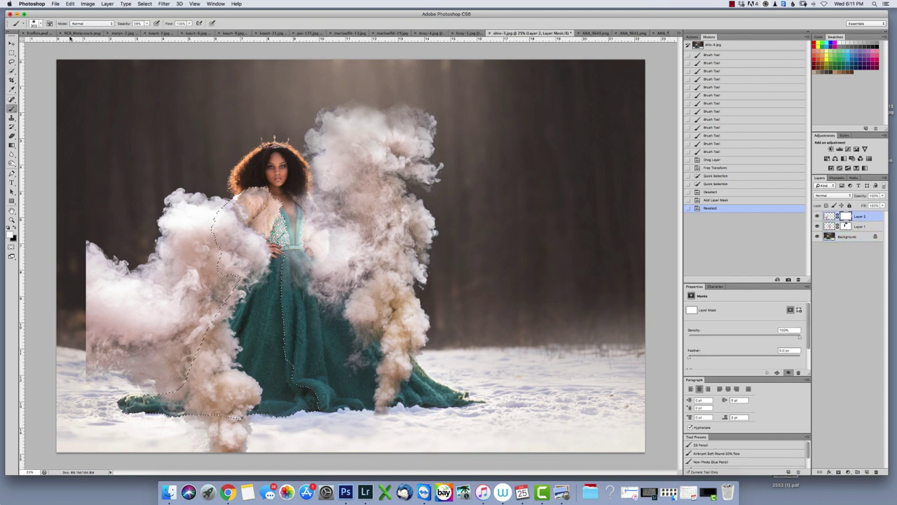
left_click(39, 23)
left_click_drag(65, 43, 73, 44)
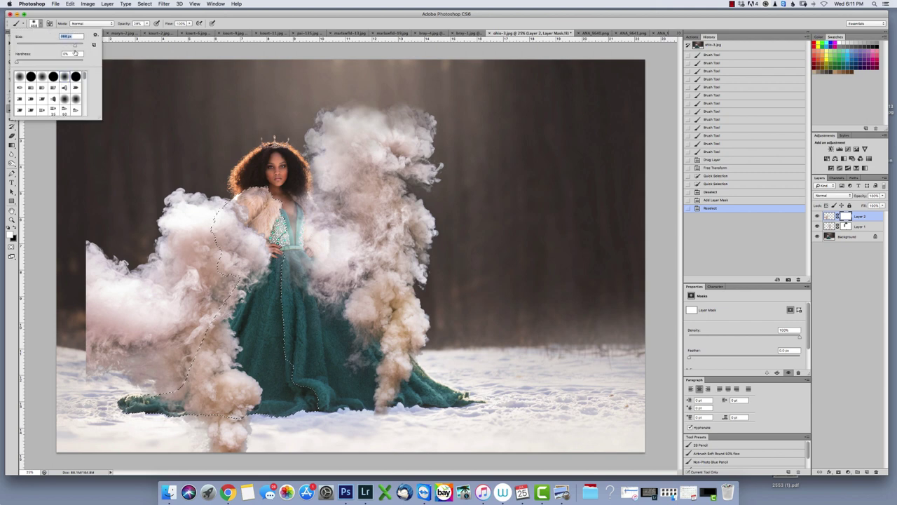
key("Return")
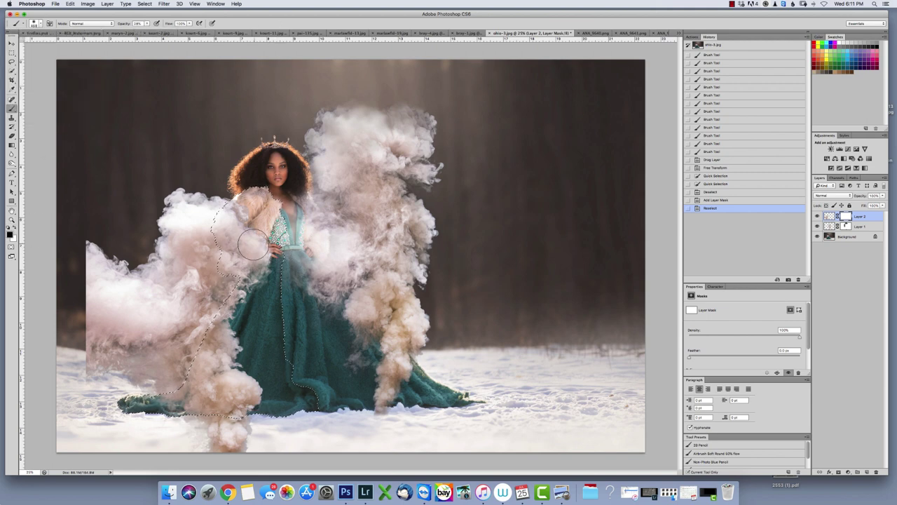
mouse_move(272, 261)
left_mouse_down()
mouse_move(254, 236)
mouse_move(252, 248)
mouse_move(239, 220)
mouse_move(226, 224)
mouse_move(244, 204)
mouse_move(237, 233)
left_mouse_up()
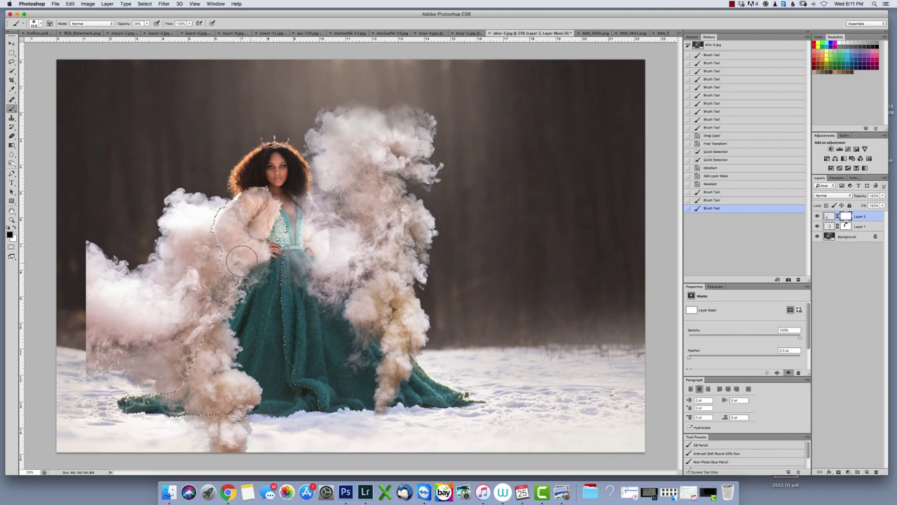
mouse_move(260, 280)
left_mouse_down()
mouse_move(238, 300)
mouse_move(217, 365)
left_mouse_up()
mouse_move(214, 405)
left_mouse_down()
mouse_move(227, 421)
mouse_move(215, 404)
mouse_move(178, 403)
mouse_move(225, 406)
mouse_move(247, 387)
mouse_move(244, 402)
mouse_move(215, 359)
left_mouse_up()
left_click_drag(247, 403, 235, 375)
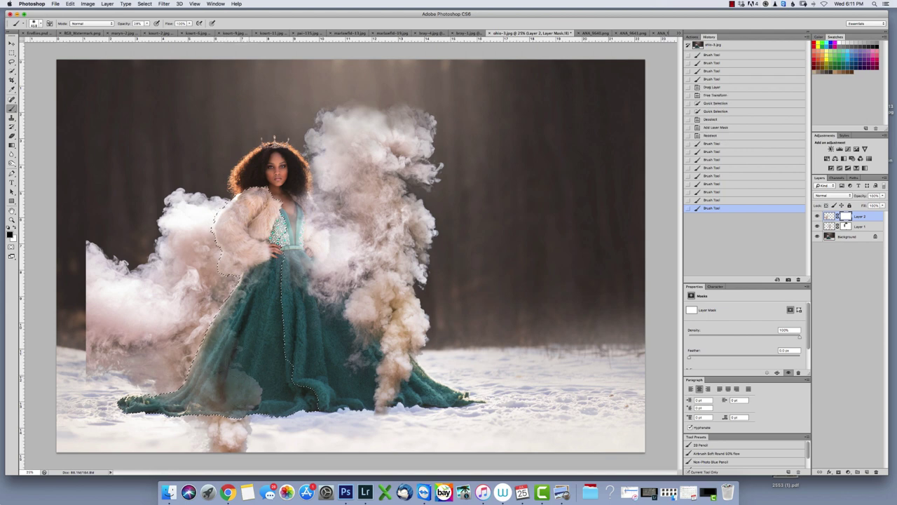
left_click_drag(265, 416, 249, 386)
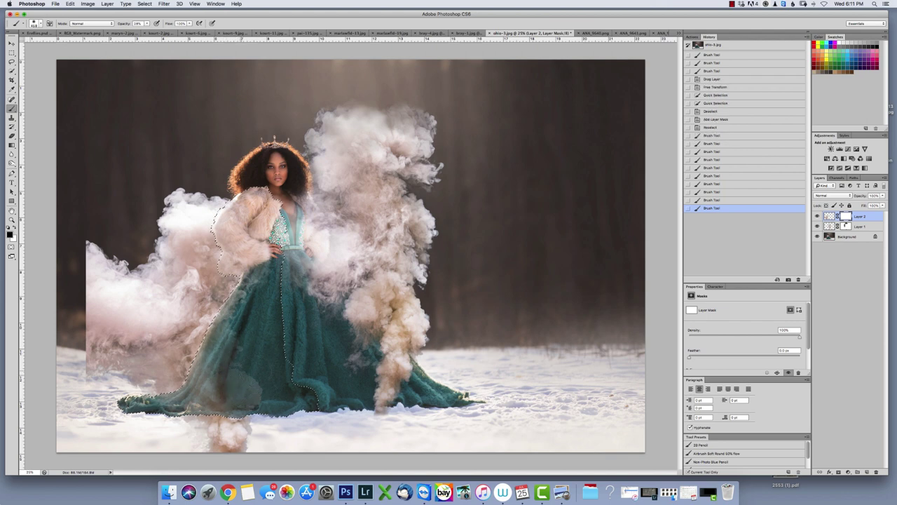
- Raise the brush opacity to about 82% and remove the remaining smoke from the lower skirt inside the selection
left_click_drag(147, 23, 177, 32)
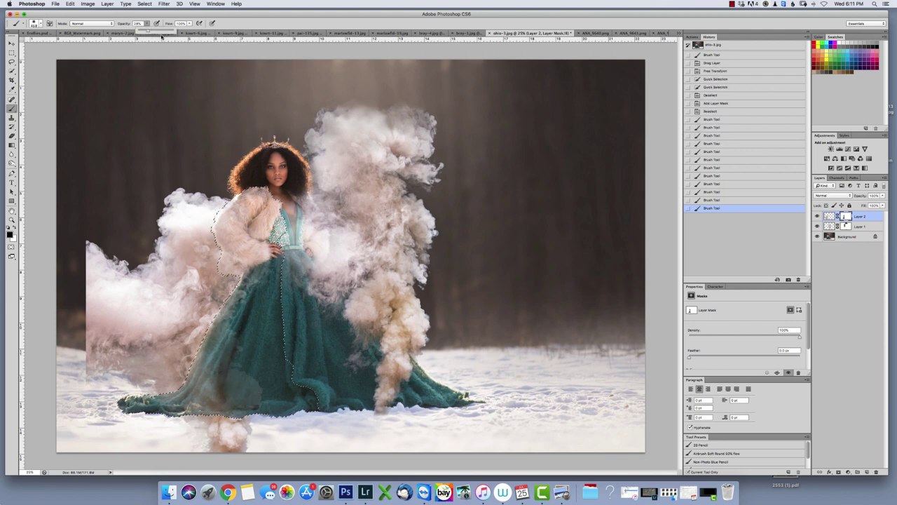
mouse_move(258, 399)
left_mouse_down()
mouse_move(242, 384)
mouse_move(186, 409)
mouse_move(222, 411)
mouse_move(209, 387)
mouse_move(196, 400)
mouse_move(224, 377)
left_mouse_up()
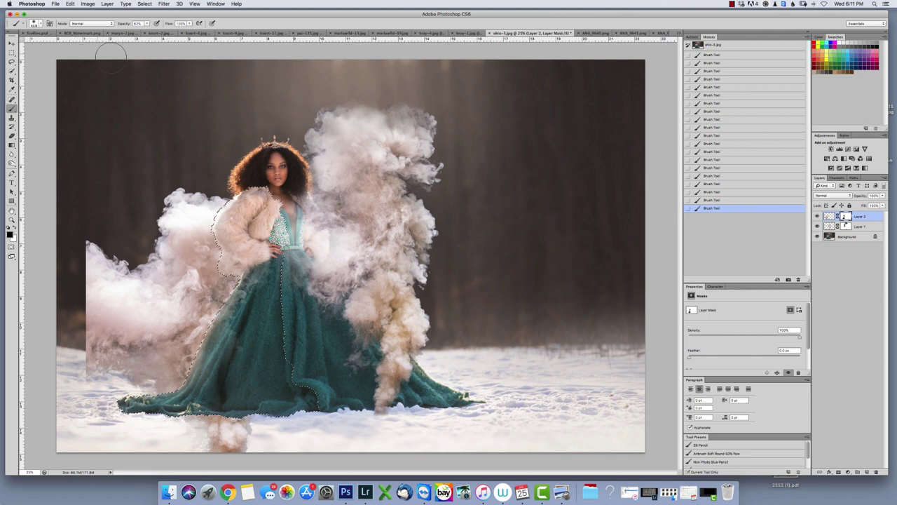
- Clear the selection and paint out the smoke lying on the snow below the skirt's hem
left_click(145, 3)
left_click(155, 19)
mouse_move(166, 430)
left_mouse_down()
mouse_move(243, 433)
mouse_move(185, 451)
mouse_move(232, 420)
mouse_move(171, 421)
mouse_move(243, 419)
mouse_move(245, 437)
mouse_move(174, 438)
mouse_move(254, 425)
mouse_move(184, 430)
mouse_move(222, 445)
left_mouse_up()
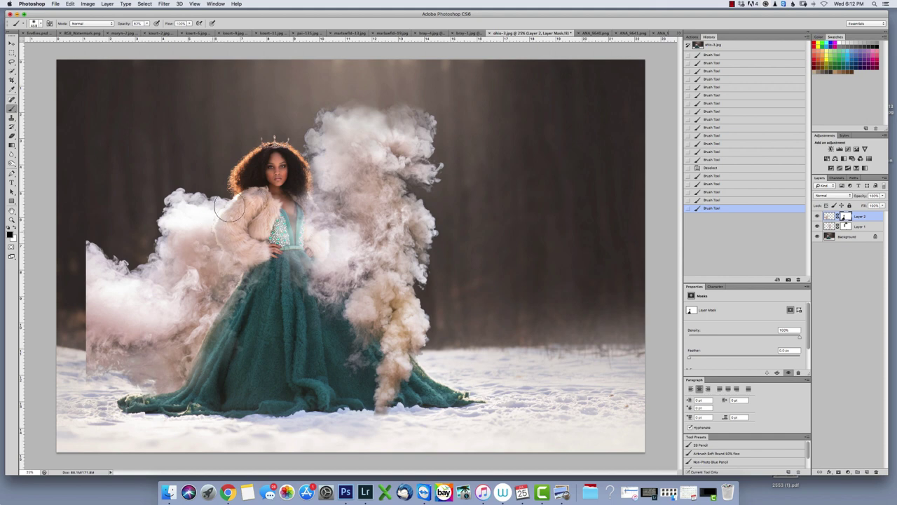
- Paint with white on the mask, using a smaller soft brush at lower opacity, to restore smoke along the fur sleeve's outer edge
key("x")
left_click(24, 227)
left_click(33, 23)
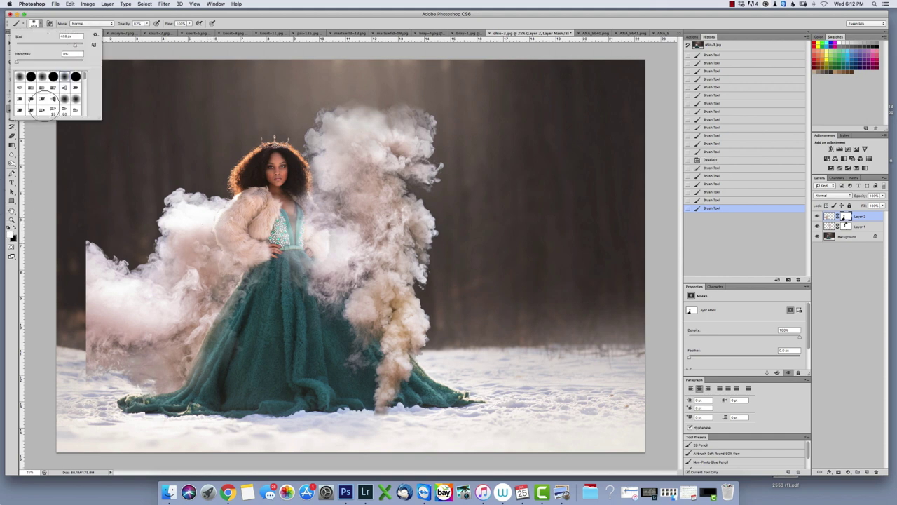
left_click_drag(75, 43, 51, 44)
left_click(146, 23)
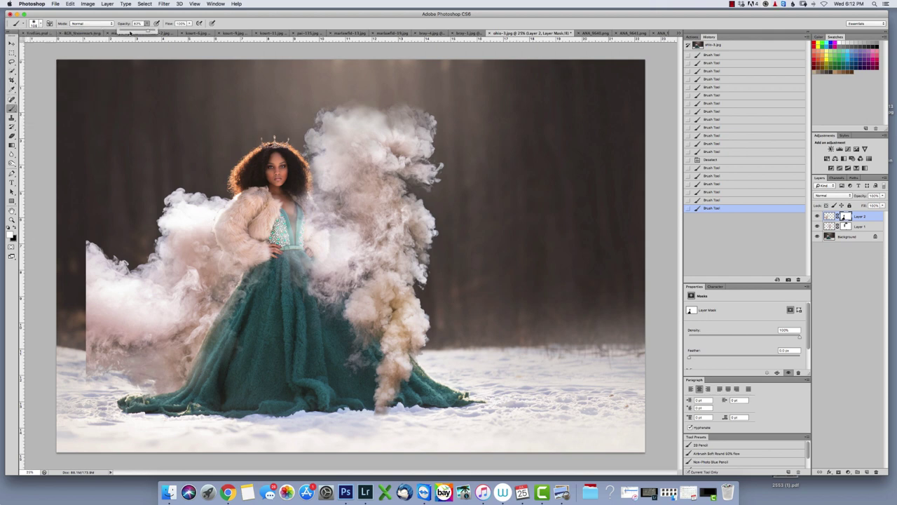
left_click(217, 248)
mouse_move(217, 248)
left_mouse_down()
mouse_move(208, 237)
mouse_move(221, 204)
left_mouse_up()
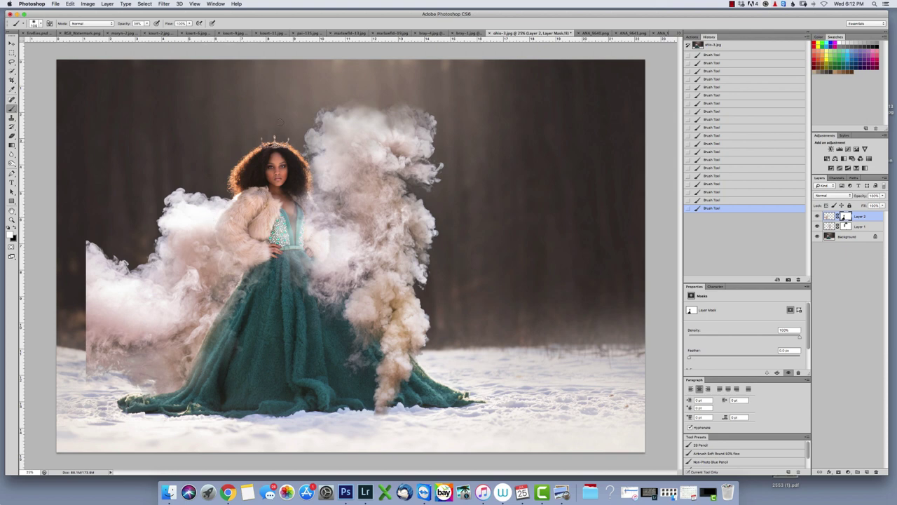
- Switch the foreground painting color to black for the smoke layer's mask
left_click(15, 228)
left_click(12, 79)
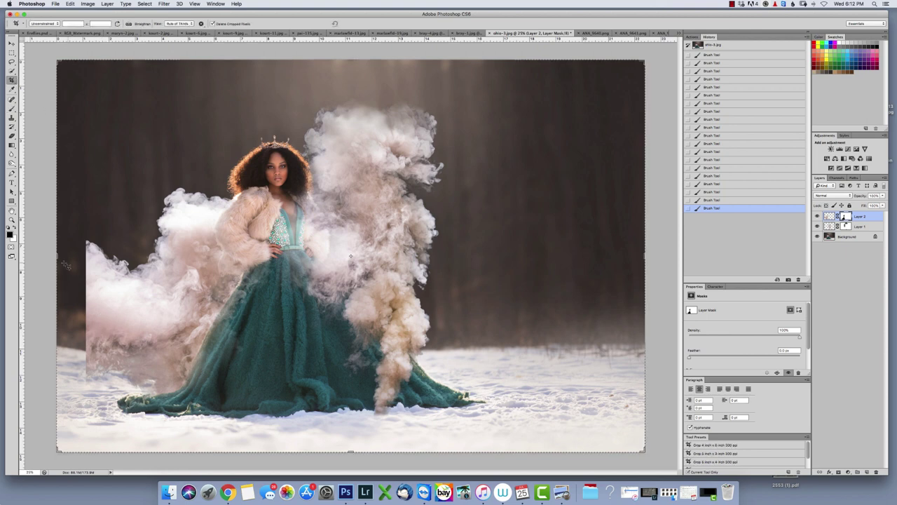
left_click_drag(56, 256, 71, 255)
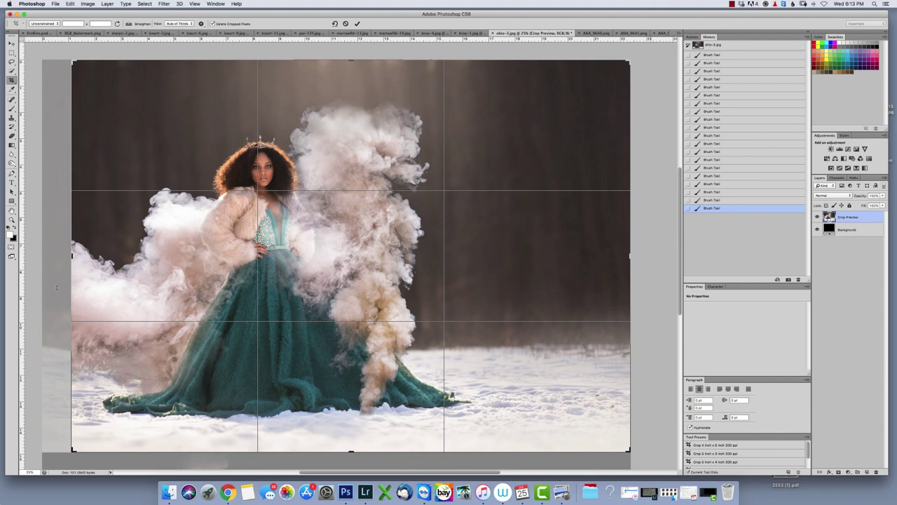
left_click_drag(70, 255, 60, 262)
key("Return")
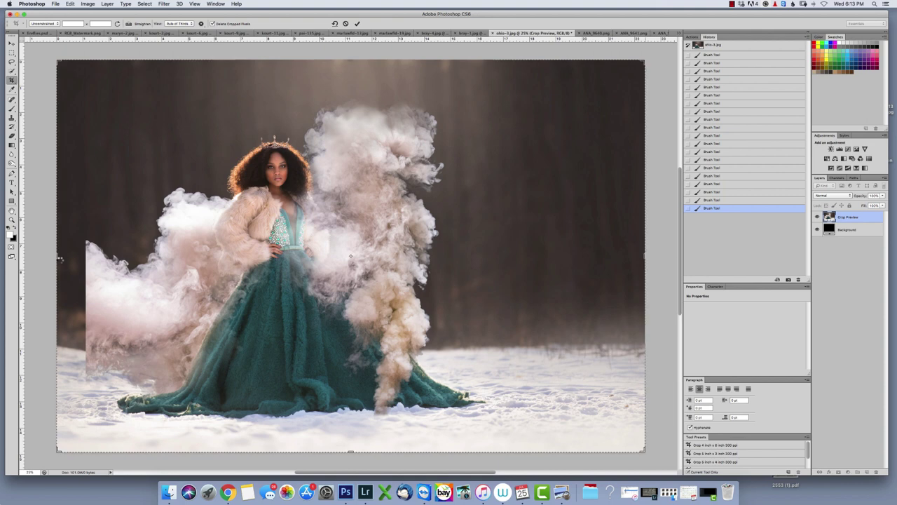
- Target Layer 2's mask with the Brush tool and choose a large, irregular cloud-shaped brush tip
left_click(846, 217)
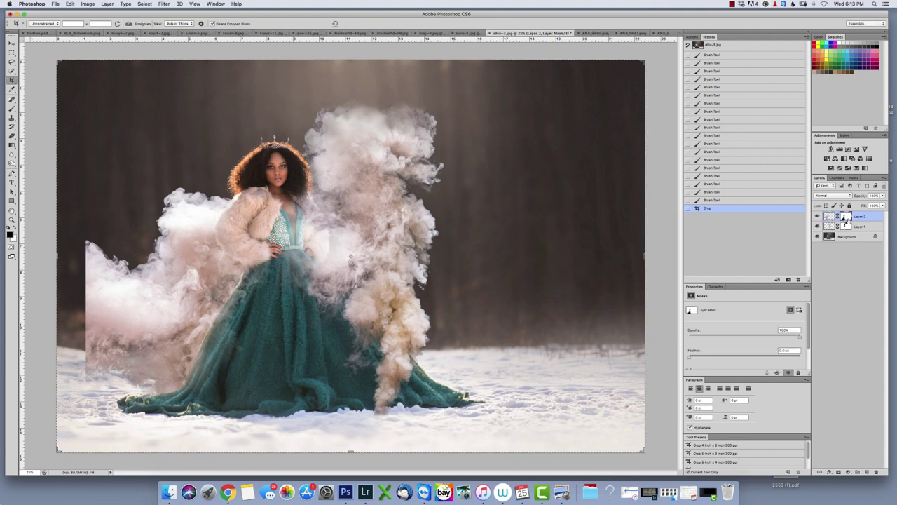
left_click(14, 102)
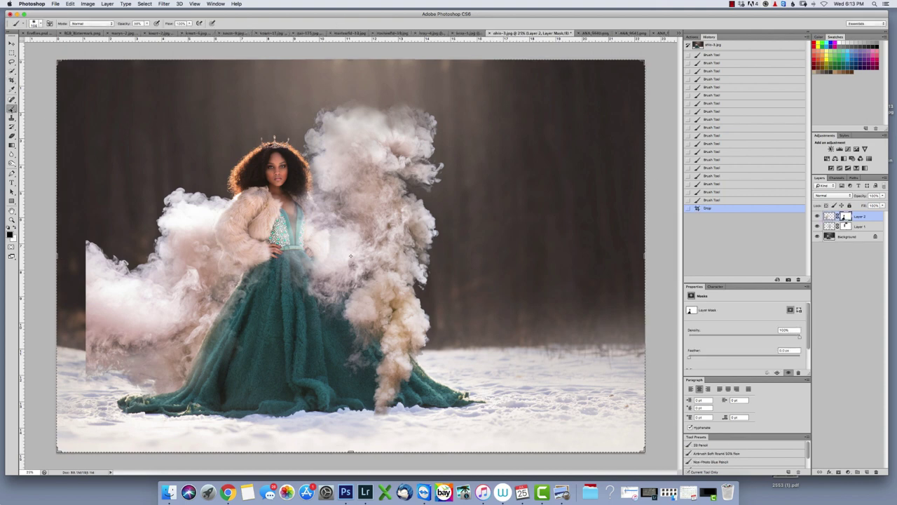
left_click(40, 23)
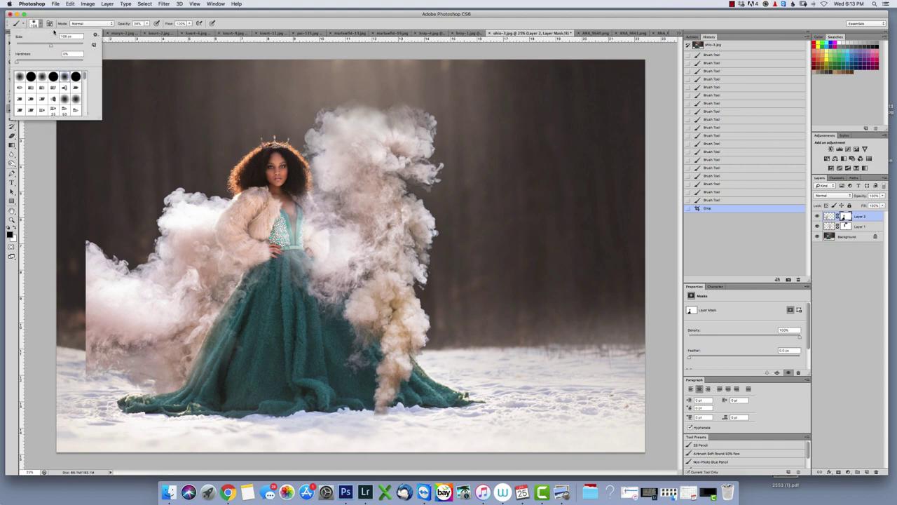
scroll(83, 85, "down", 5)
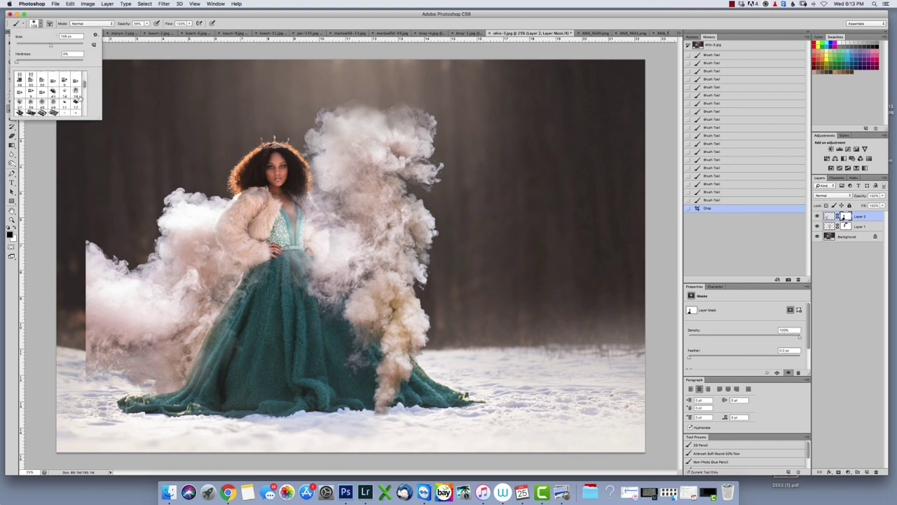
left_click(54, 93)
left_click(72, 45)
key("Return")
- Paint black on Layer 2's mask along the smoke's straight left edge to fade and break up the hard cutoff
mouse_move(91, 231)
left_mouse_down()
mouse_move(78, 263)
mouse_move(80, 281)
mouse_move(91, 281)
left_mouse_up()
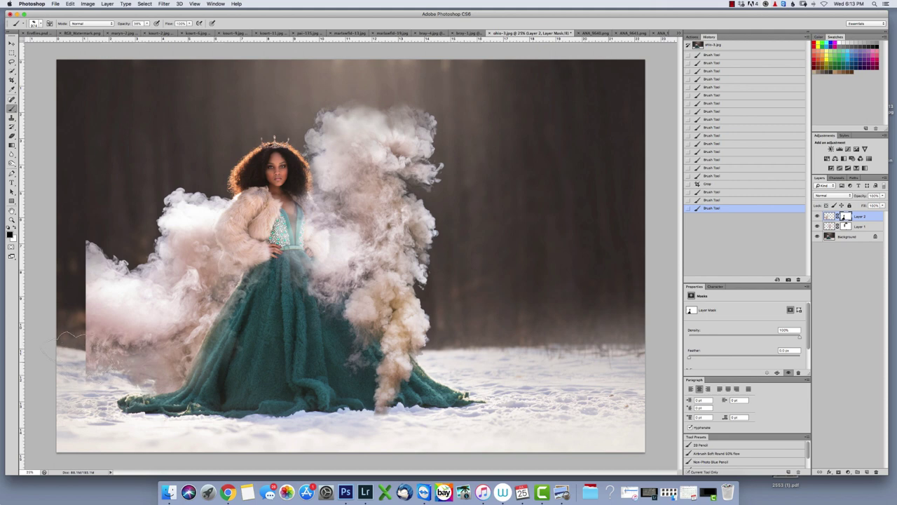
mouse_move(70, 335)
left_mouse_down()
mouse_move(83, 366)
mouse_move(62, 329)
mouse_move(67, 308)
mouse_move(74, 337)
mouse_move(62, 329)
mouse_move(81, 298)
mouse_move(70, 298)
mouse_move(72, 317)
mouse_move(70, 267)
left_mouse_up()
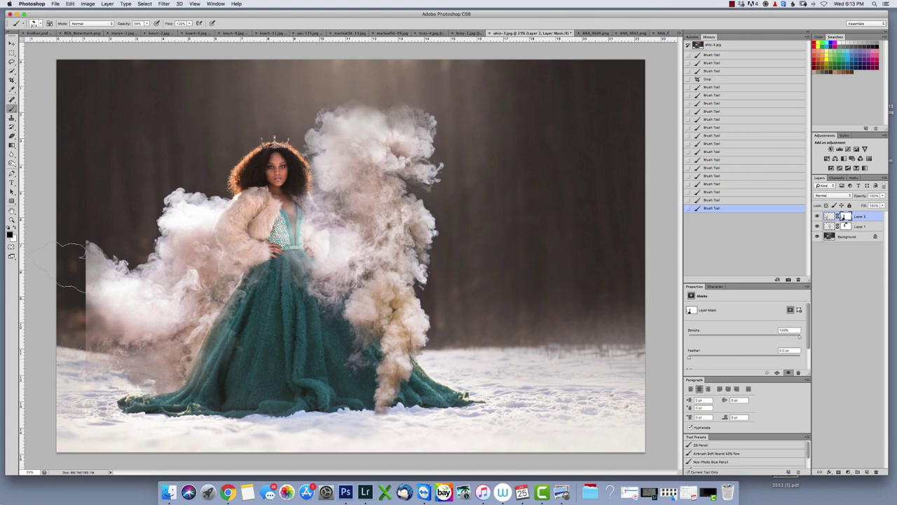
left_click(98, 234)
left_click(90, 225)
left_click(91, 239)
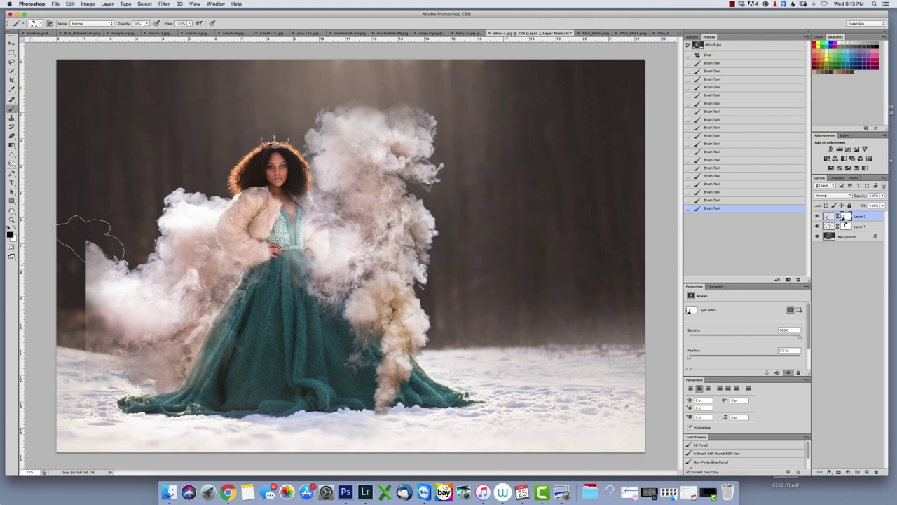
left_click(90, 237)
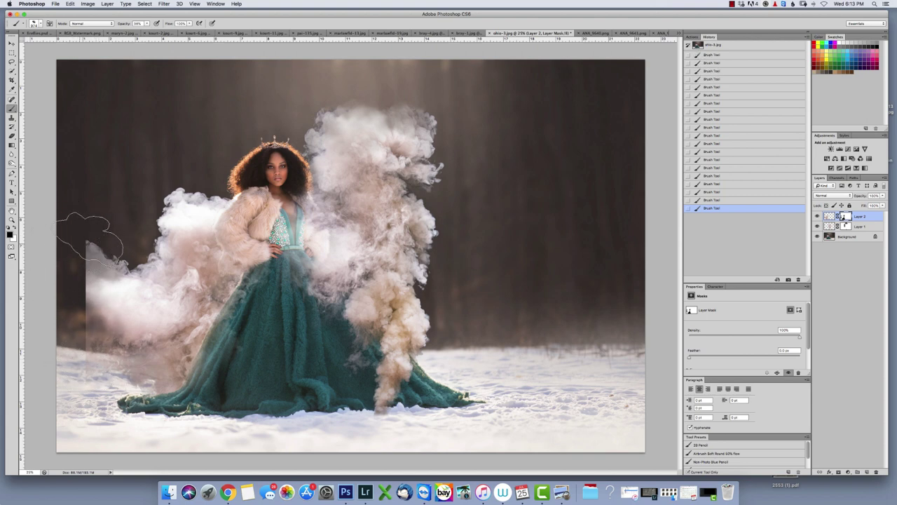
left_click(100, 247)
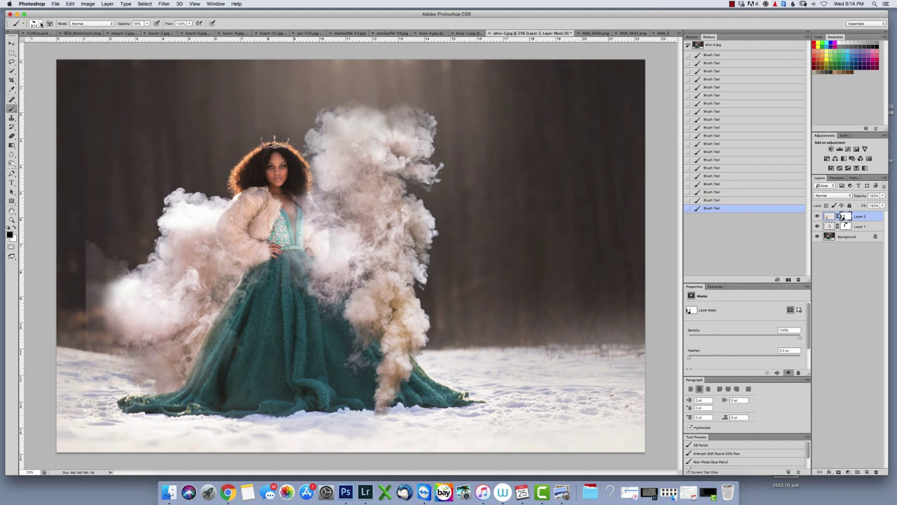
- Switch to a soft round brush, raise its opacity, and erase the leftover faint smoke and straight edge at the far left on Layer 2's mask
left_click(41, 23)
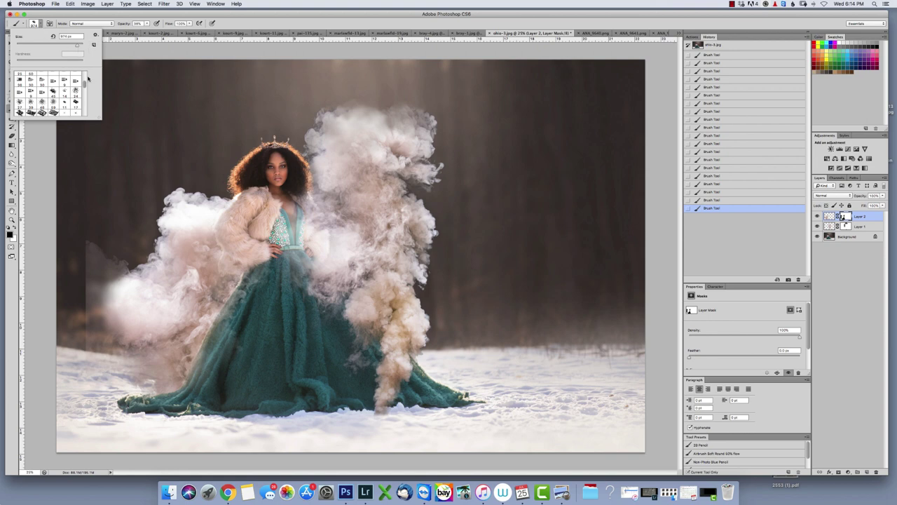
scroll(89, 86, "up", 5)
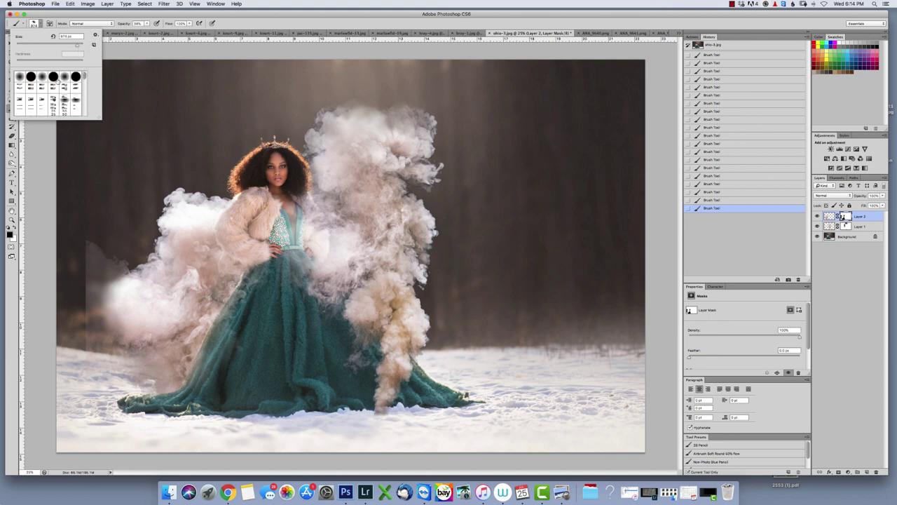
left_click(64, 76)
left_click(69, 46)
left_click(89, 248)
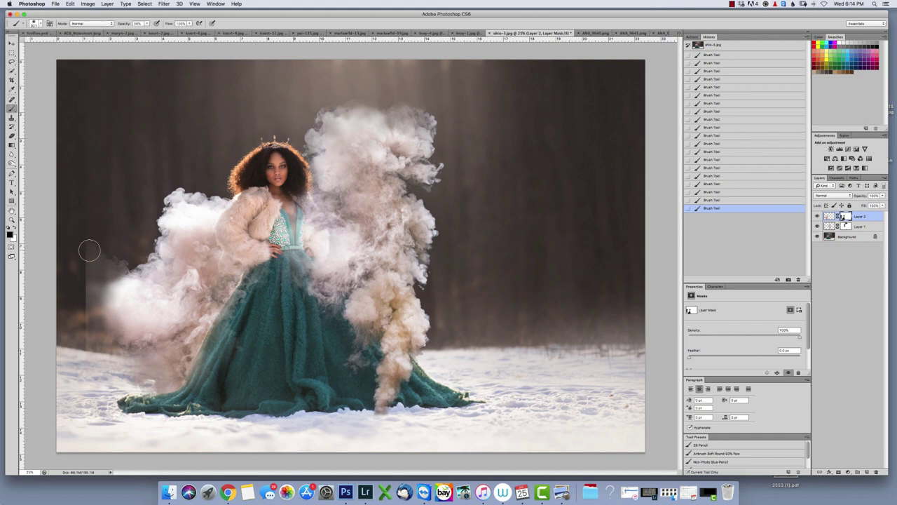
left_click_drag(147, 23, 163, 31)
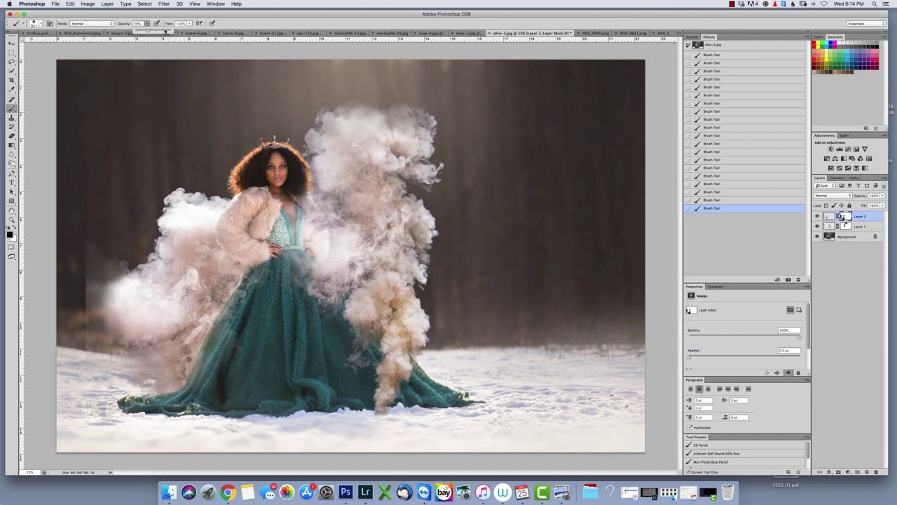
mouse_move(105, 262)
left_mouse_down()
mouse_move(108, 253)
mouse_move(78, 273)
mouse_move(79, 322)
left_mouse_up()
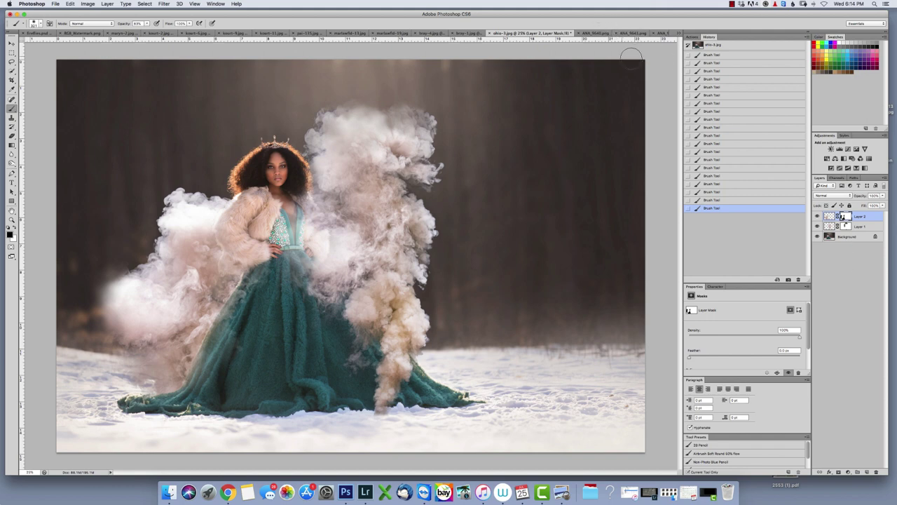
- Lasso the upper-left puff of smoke in ANA_9641.png and move it into ohio-3.jpg over the smoke left of the gown
left_click(601, 33)
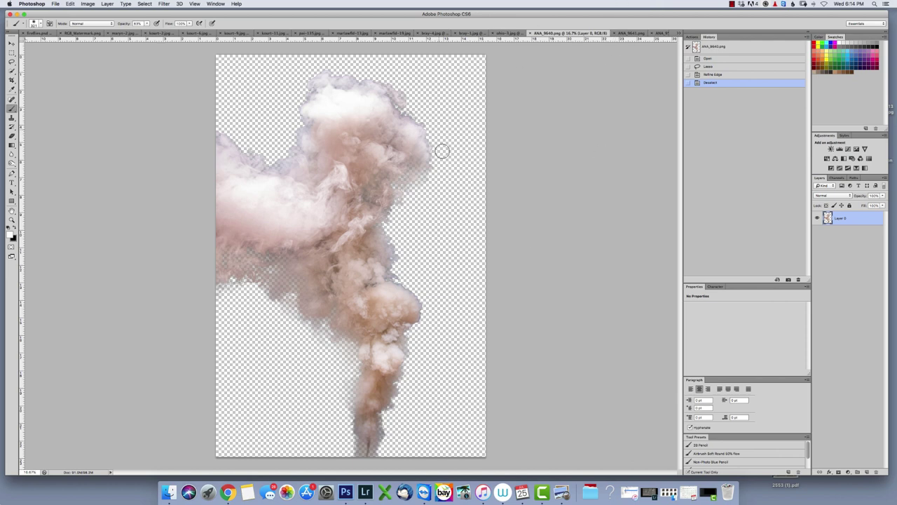
left_click(12, 62)
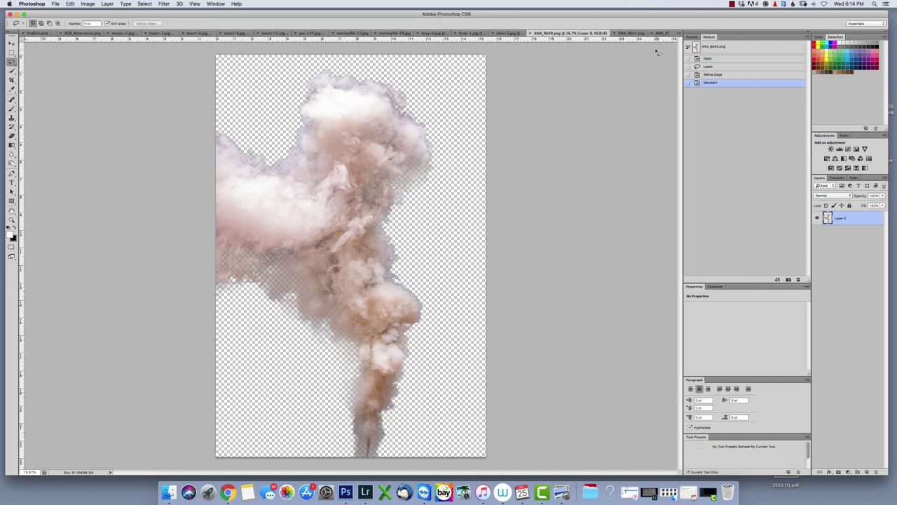
left_click(631, 33)
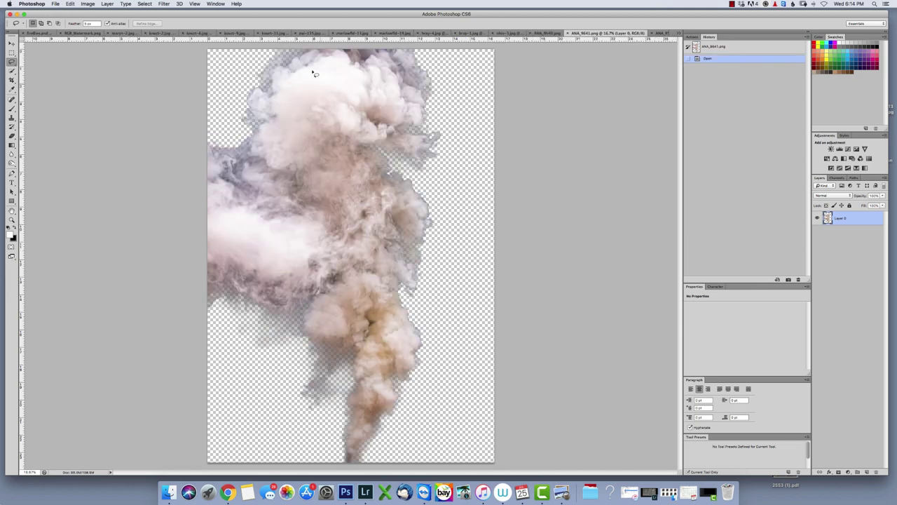
mouse_move(310, 61)
left_mouse_down()
mouse_move(269, 53)
mouse_move(231, 89)
mouse_move(229, 143)
left_mouse_up()
mouse_move(294, 181)
left_mouse_down()
mouse_move(344, 148)
mouse_move(341, 84)
mouse_move(315, 61)
left_mouse_up()
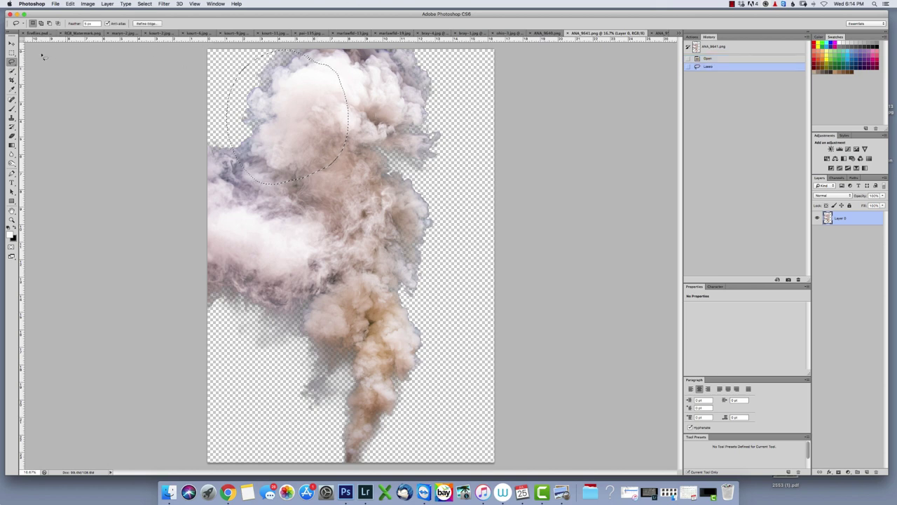
key("v")
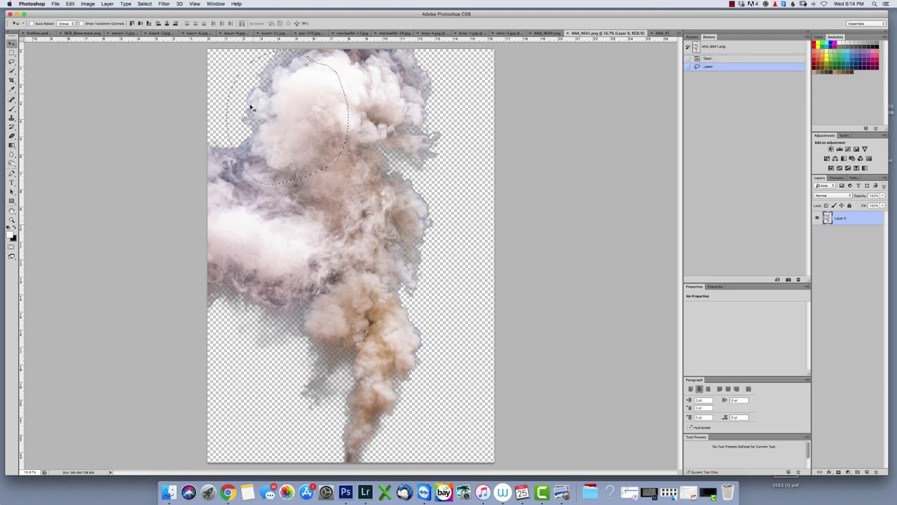
mouse_move(333, 111)
left_mouse_down()
mouse_move(505, 54)
mouse_move(488, 35)
mouse_move(342, 149)
left_mouse_up()
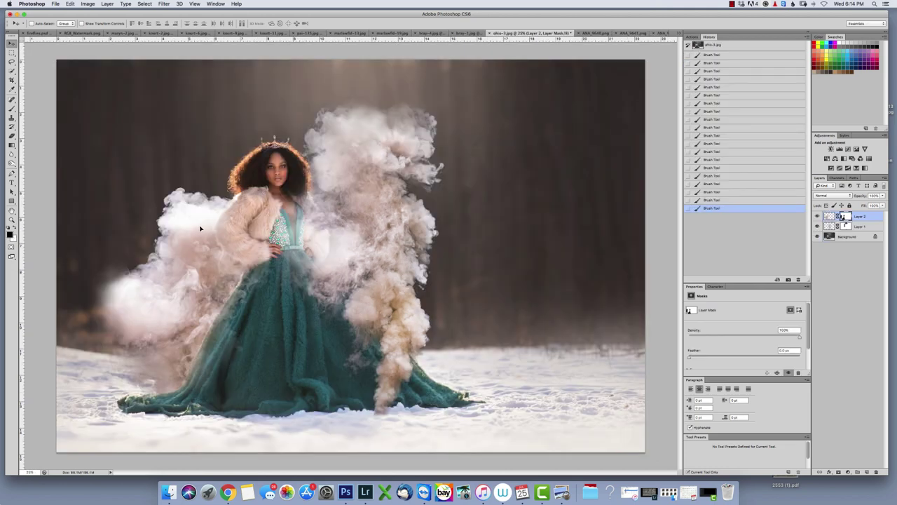
left_click_drag(190, 273, 174, 306)
- Shrink the new smoke puff, rotate it about 11° clockwise, and fit it over the faded left end of the smoke
key("super+t")
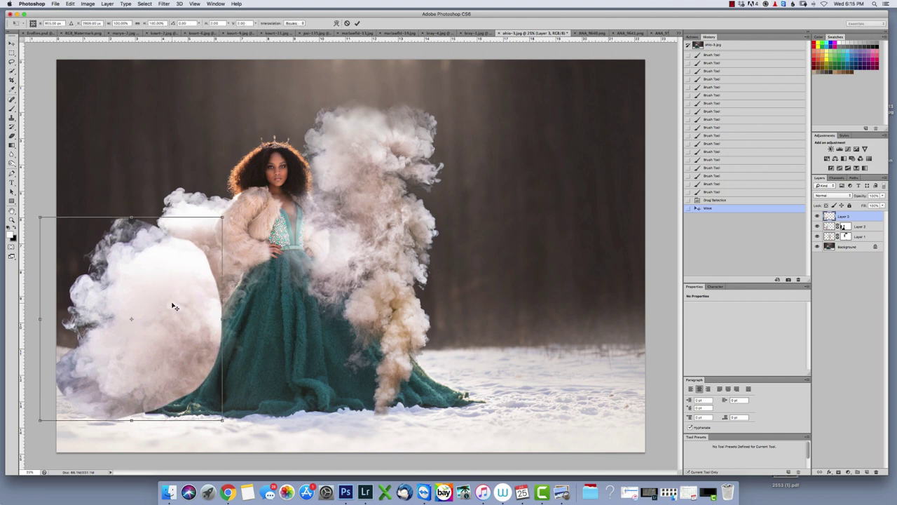
left_click_drag(40, 218, 87, 272)
left_click_drag(184, 344, 160, 315)
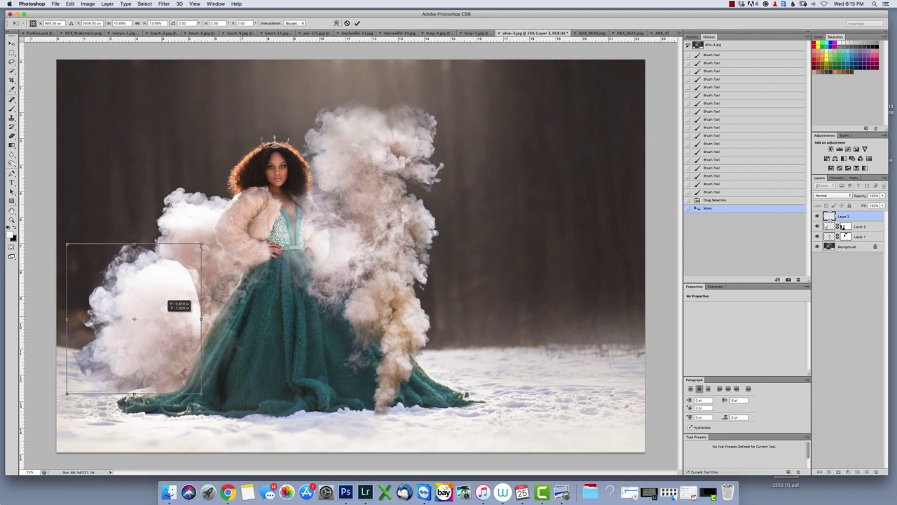
left_click_drag(204, 245, 175, 283)
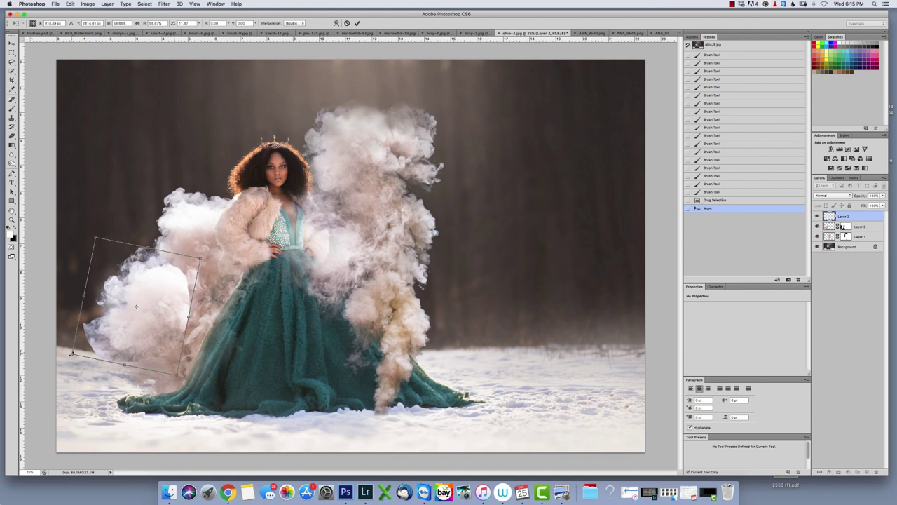
mouse_move(71, 353)
left_mouse_down()
mouse_move(89, 337)
mouse_move(84, 342)
left_mouse_up()
key("Return")
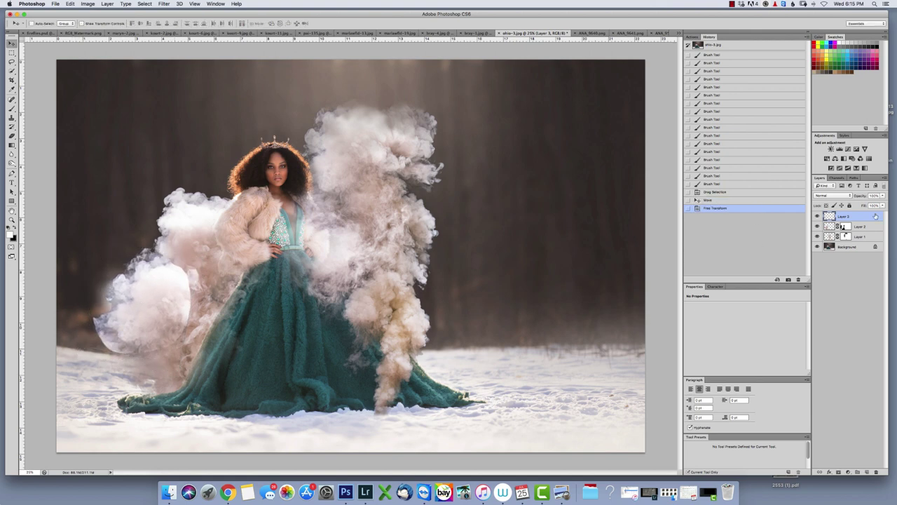
- Add a layer mask to Layer 3 and paint black with the soft brush to blend the puff's hard cut edges into the smoke
left_click(848, 472)
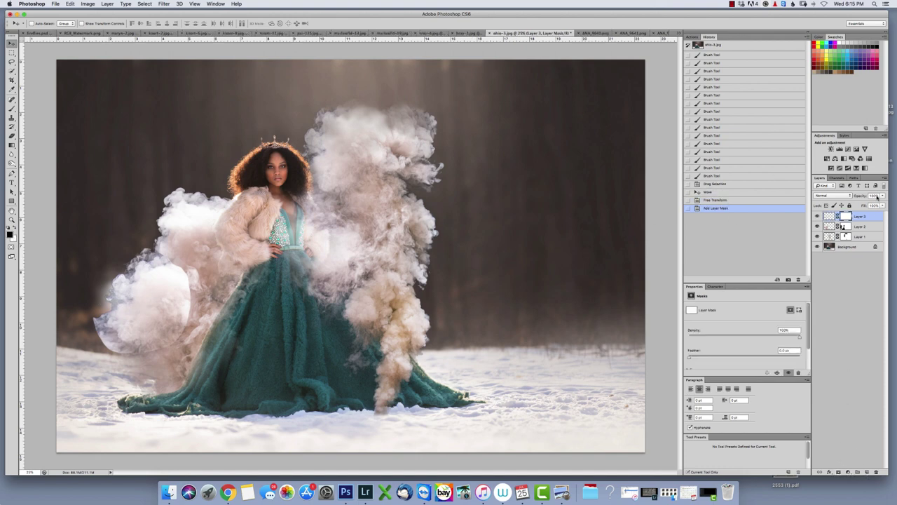
left_click(12, 109)
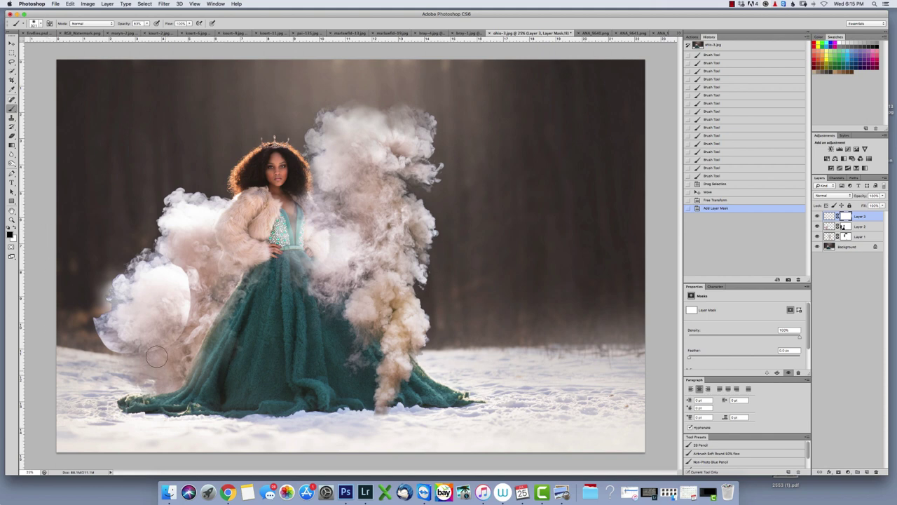
mouse_move(195, 269)
left_mouse_down()
mouse_move(172, 263)
mouse_move(175, 281)
mouse_move(158, 298)
mouse_move(161, 283)
mouse_move(180, 307)
mouse_move(189, 295)
mouse_move(186, 312)
mouse_move(183, 264)
mouse_move(196, 283)
mouse_move(182, 255)
mouse_move(166, 253)
mouse_move(173, 249)
mouse_move(201, 300)
mouse_move(155, 361)
mouse_move(155, 345)
mouse_move(103, 360)
mouse_move(112, 349)
mouse_move(126, 362)
mouse_move(89, 343)
mouse_move(112, 362)
mouse_move(87, 341)
left_mouse_up()
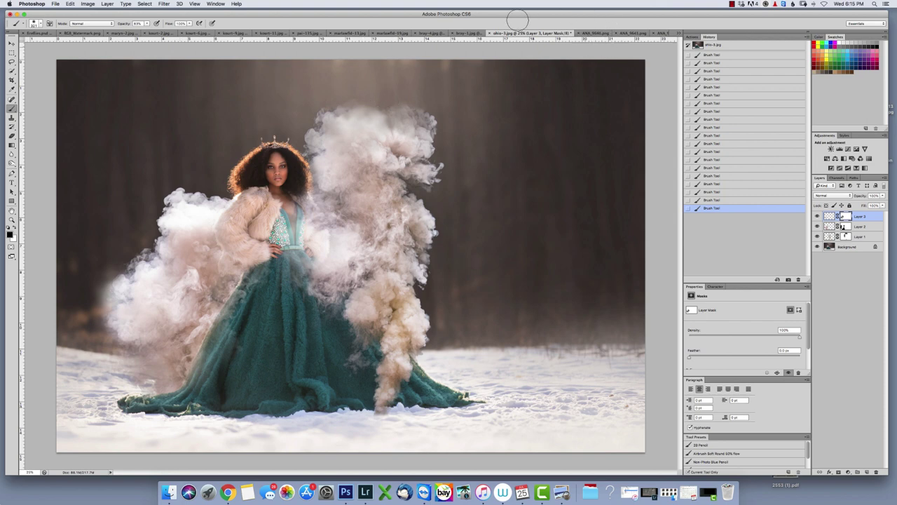
- Lasso the top puff of smoke in ANA_9640.png and move it into ohio-3.jpg over the smoke column beside the woman
left_click(594, 33)
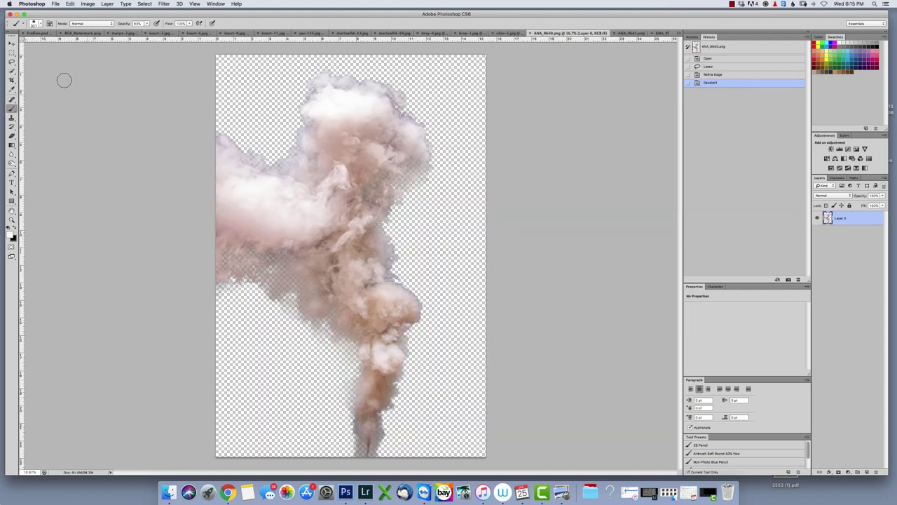
left_click(12, 61)
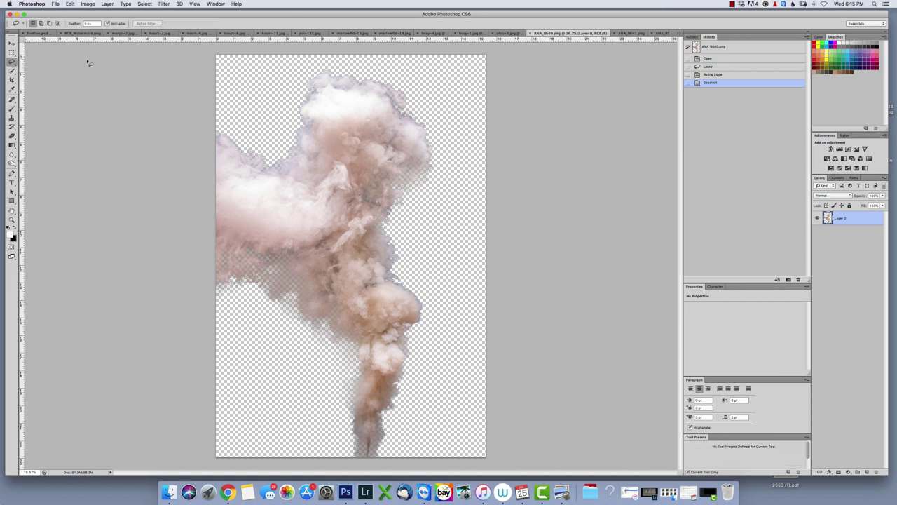
mouse_move(348, 65)
left_mouse_down()
mouse_move(273, 146)
mouse_move(295, 181)
mouse_move(367, 222)
mouse_move(444, 211)
mouse_move(445, 113)
mouse_move(386, 70)
mouse_move(349, 65)
left_mouse_up()
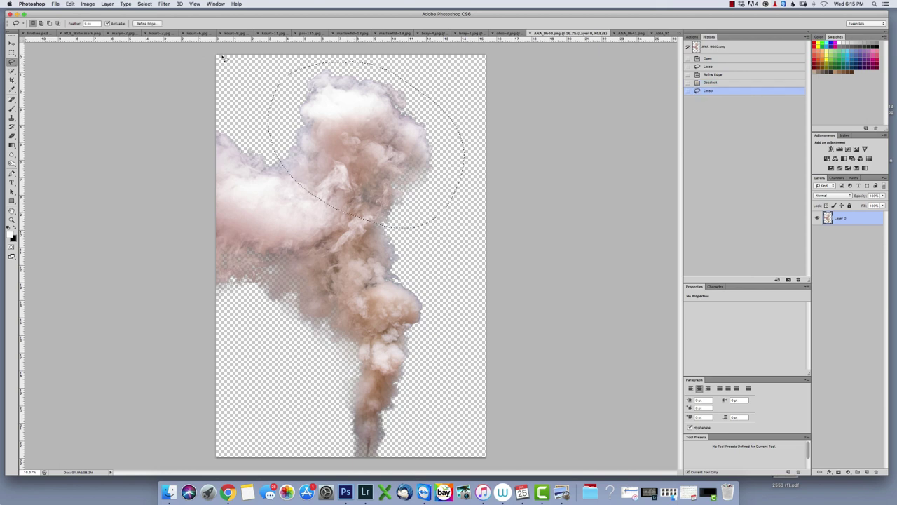
left_click(11, 43)
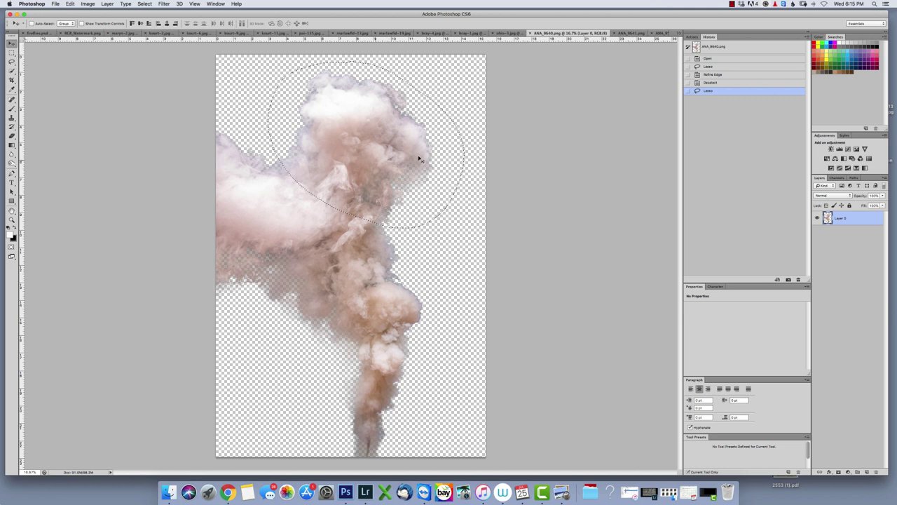
left_click_drag(359, 151, 507, 34)
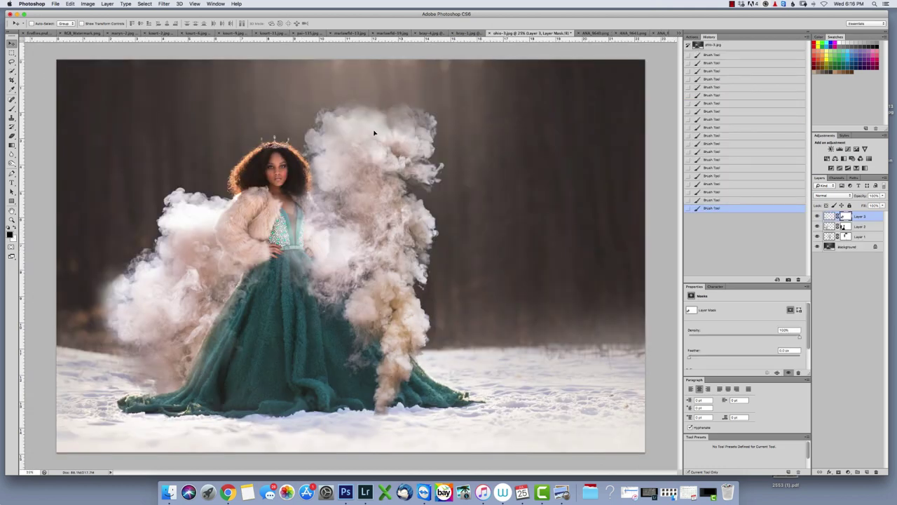
left_click_drag(374, 132, 478, 171)
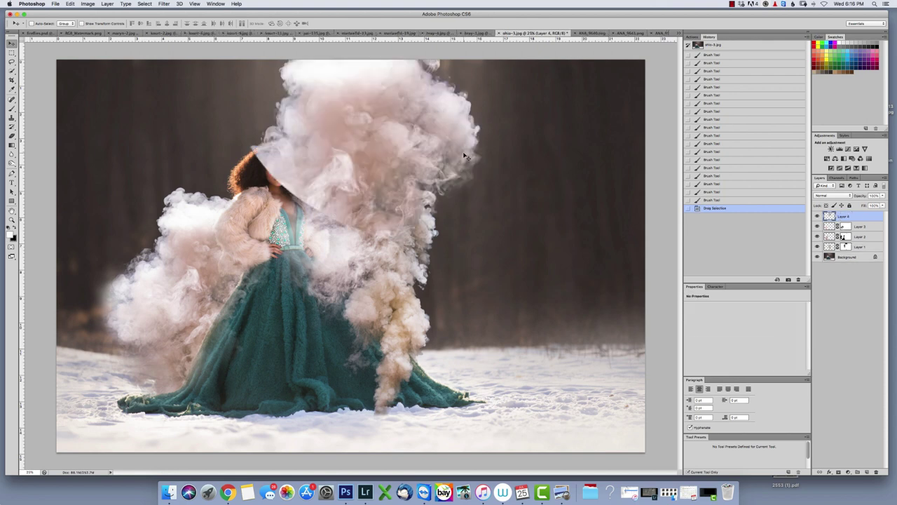
- Scale the new smoke puff down to about 56% and position it on top of the smoke column beside the woman's head
key("super+t")
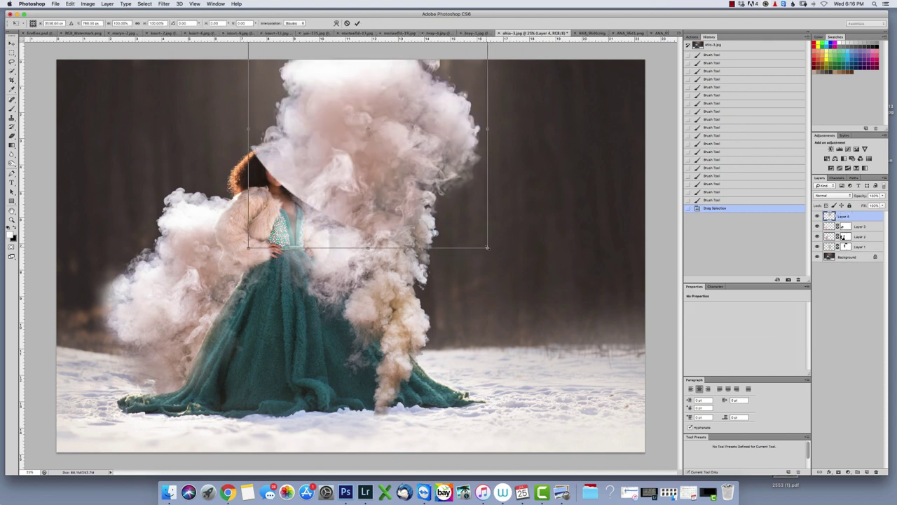
left_click_drag(487, 246, 376, 152)
left_click_drag(307, 116, 392, 106)
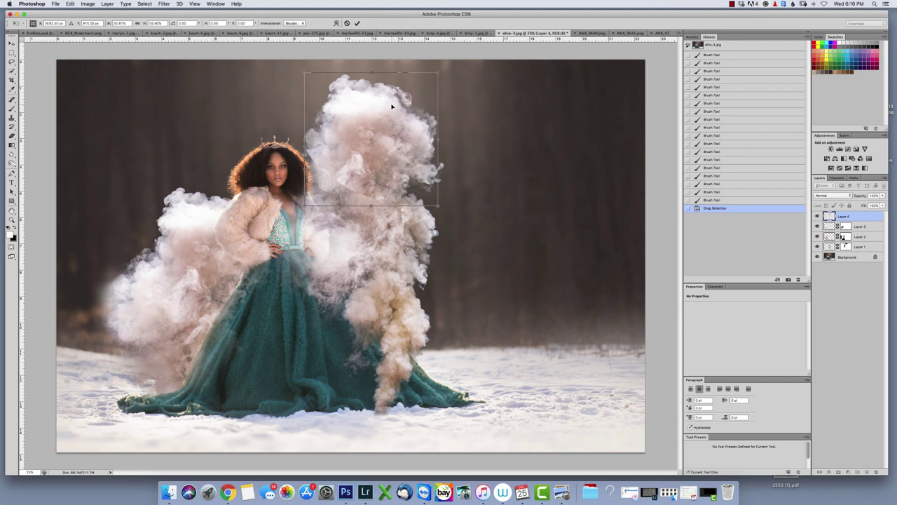
key("Return")
left_click_drag(404, 160, 425, 125)
key("Return")
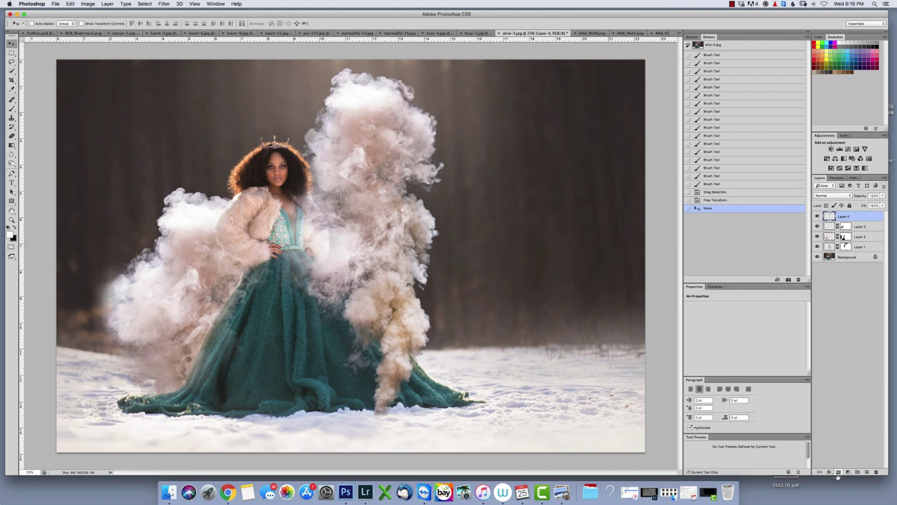
- Add a layer mask to Layer 4, paint black to blend the puff's cut lower edge, and paint white to restore smoke inside it
left_click(838, 471)
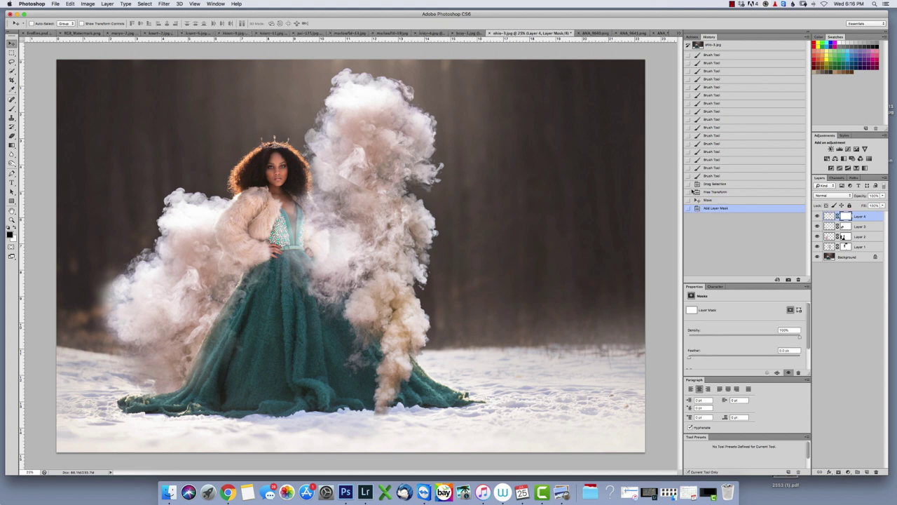
left_click(11, 103)
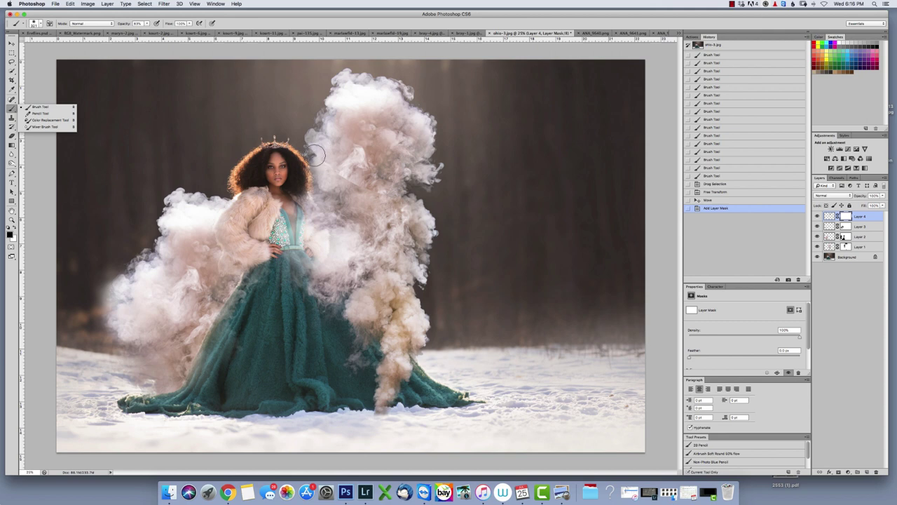
mouse_move(330, 159)
left_mouse_down()
mouse_move(342, 188)
mouse_move(346, 181)
mouse_move(371, 194)
mouse_move(346, 161)
mouse_move(367, 165)
mouse_move(359, 137)
mouse_move(369, 183)
mouse_move(390, 203)
mouse_move(386, 166)
mouse_move(383, 182)
mouse_move(346, 162)
mouse_move(351, 185)
mouse_move(376, 200)
mouse_move(345, 165)
left_mouse_up()
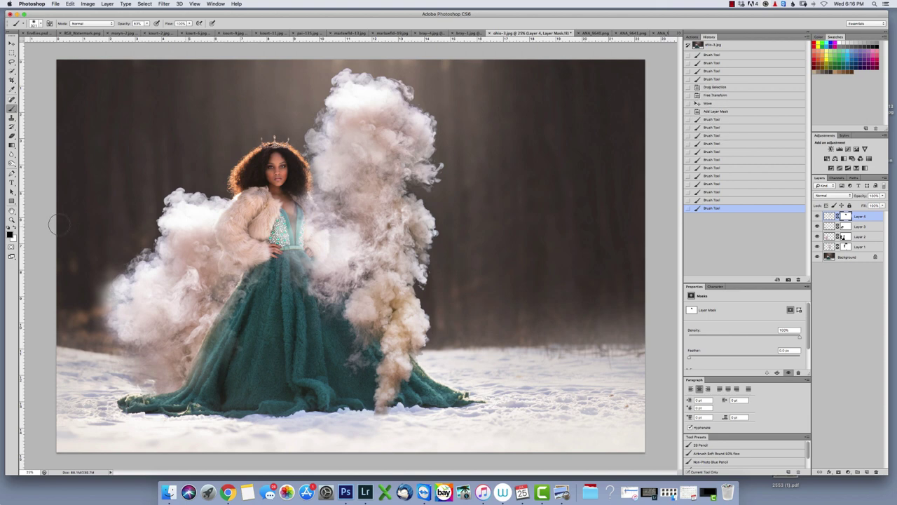
left_click(14, 227)
mouse_move(386, 135)
left_mouse_down()
mouse_move(357, 133)
mouse_move(370, 137)
left_mouse_up()
left_click_drag(384, 177, 381, 170)
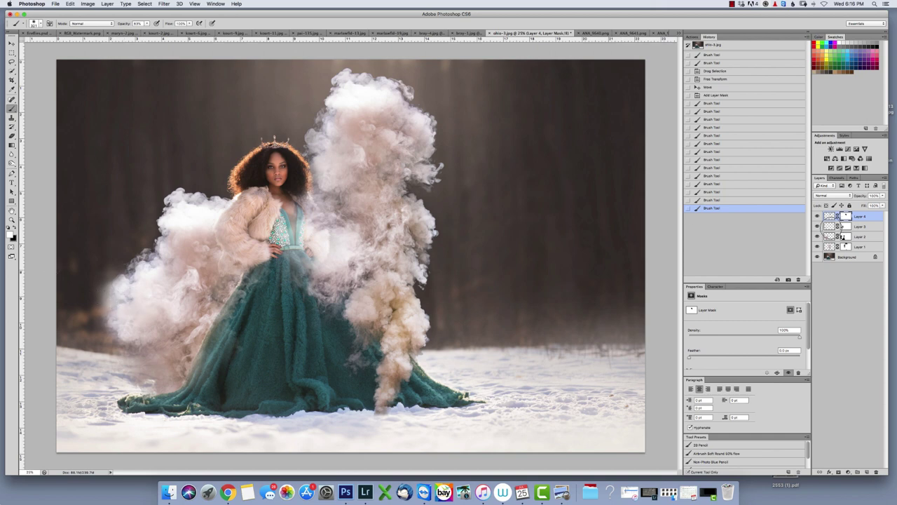
- Stretch Layer 3's smoke puff outward to about 116% width, make it slightly taller, and nudge it into place
left_click(859, 226)
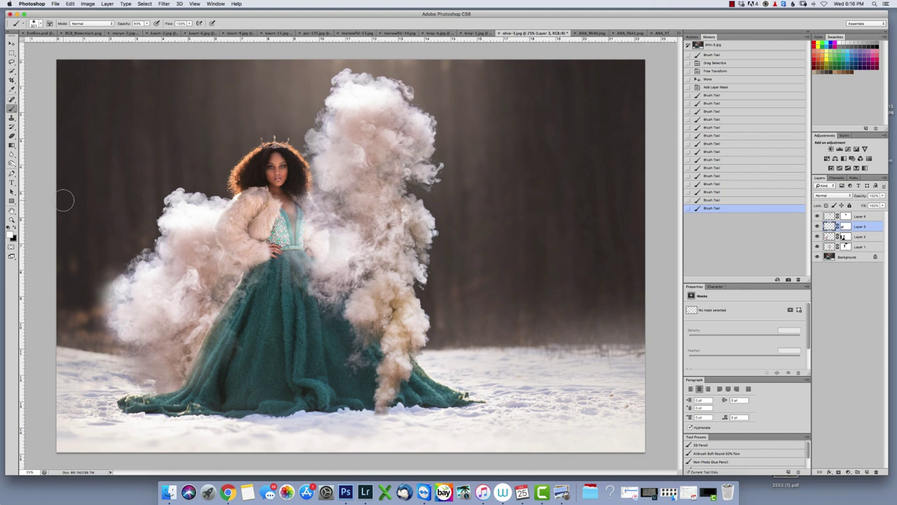
key("super+c")
key("super+t")
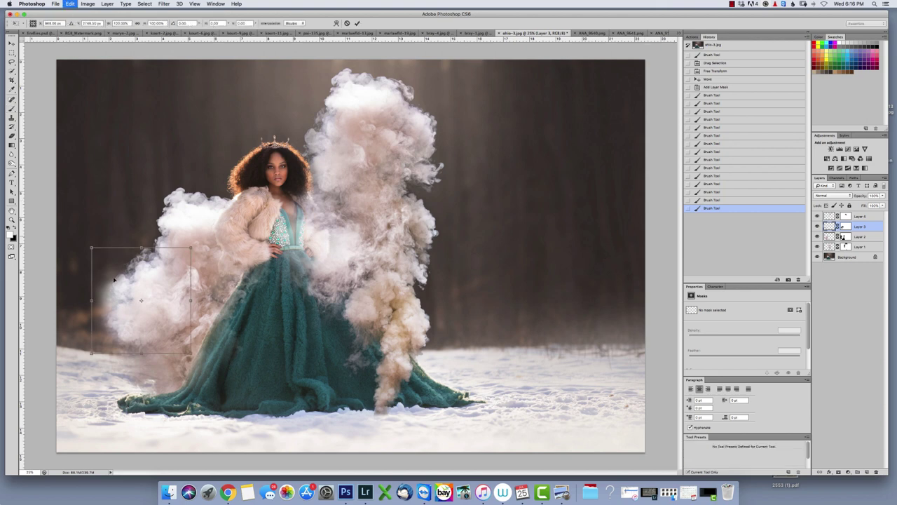
left_click_drag(91, 300, 75, 302)
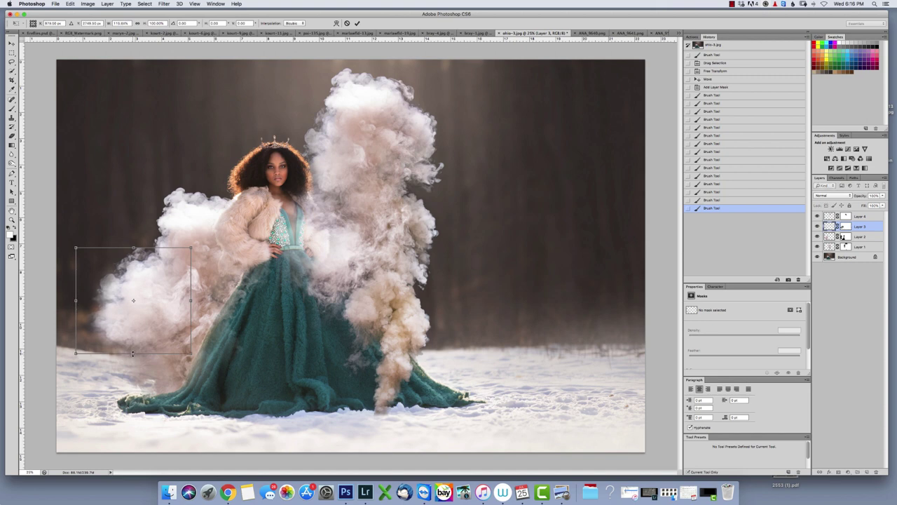
left_click_drag(132, 353, 134, 359)
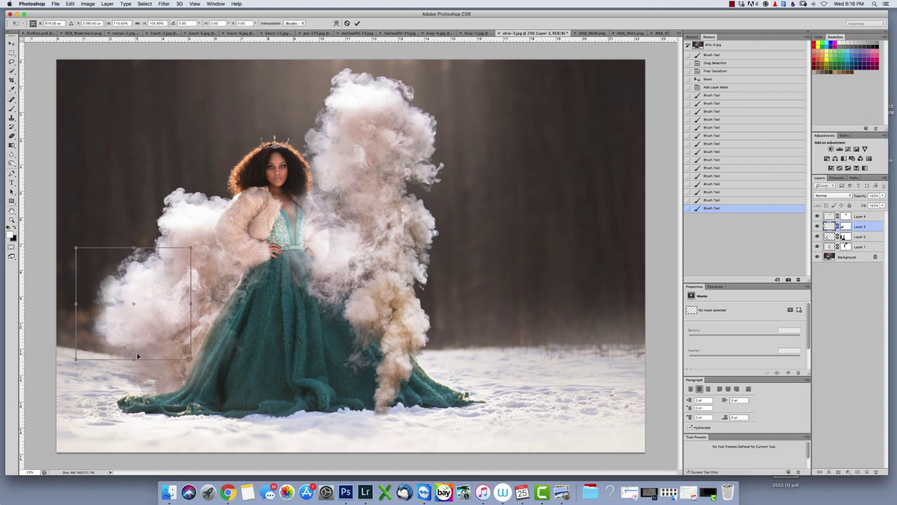
key("Return")
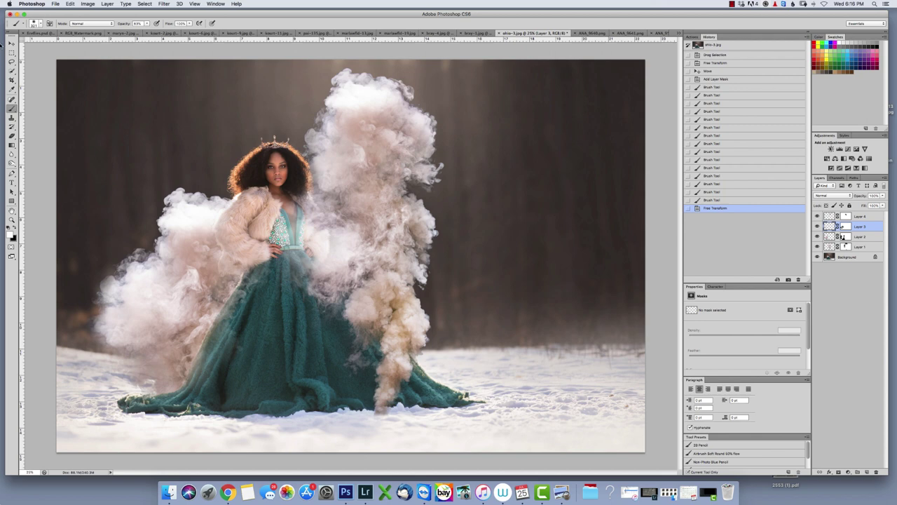
key("v")
left_click_drag(149, 316, 146, 314)
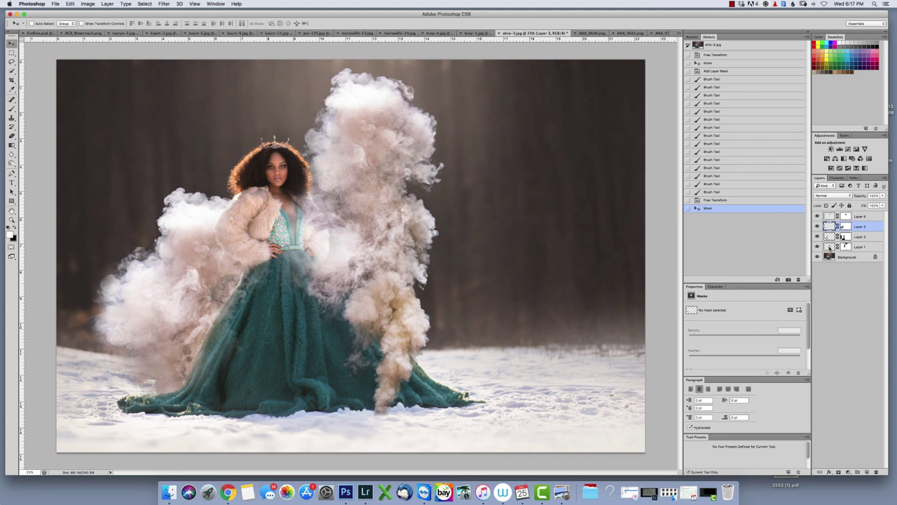
- Try a hue shift of +160 on Layer 2's smoke with Hue/Saturation and return the hue to 0
left_click(830, 237)
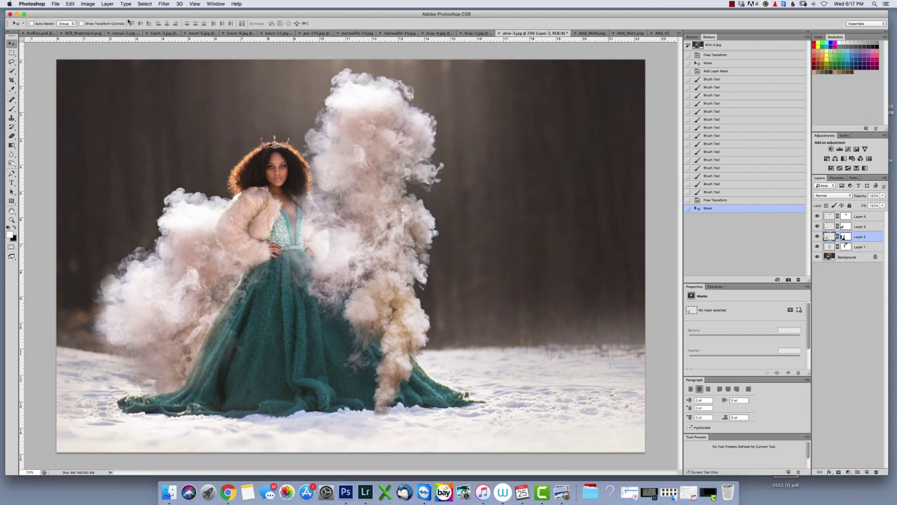
left_click(87, 3)
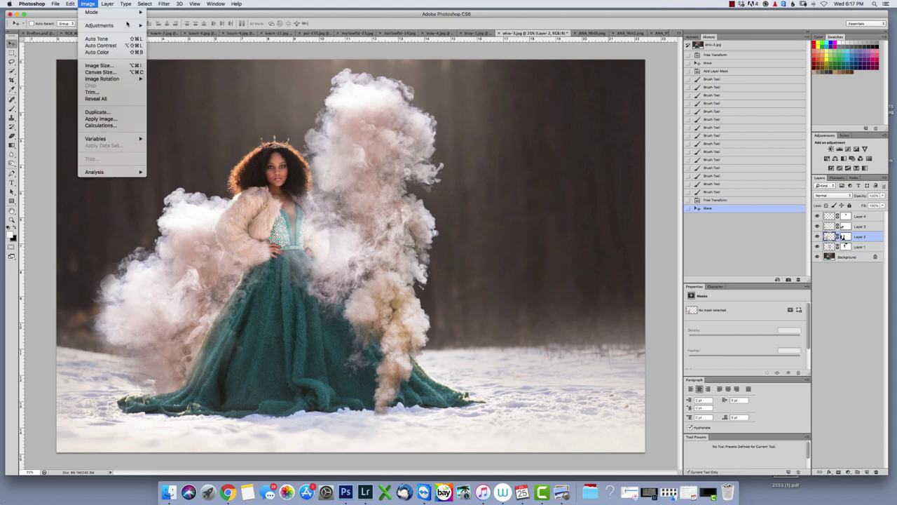
mouse_move(126, 25)
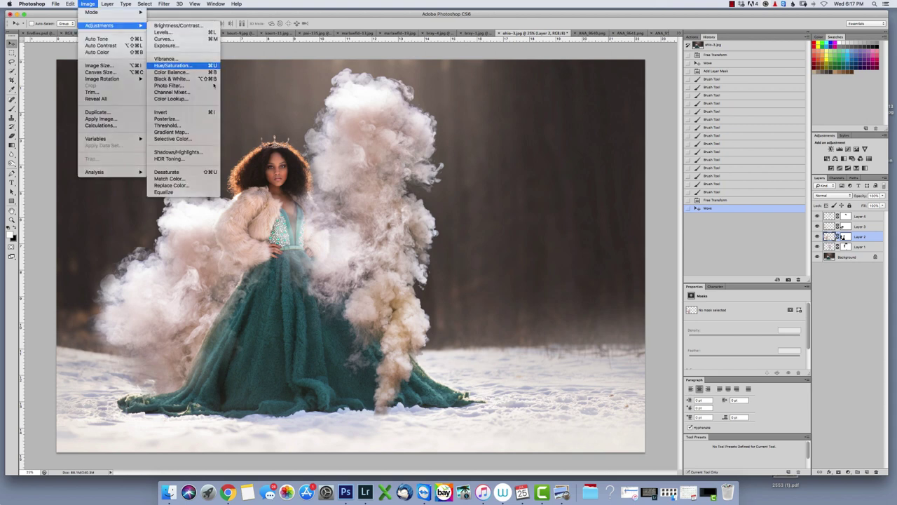
left_click(172, 66)
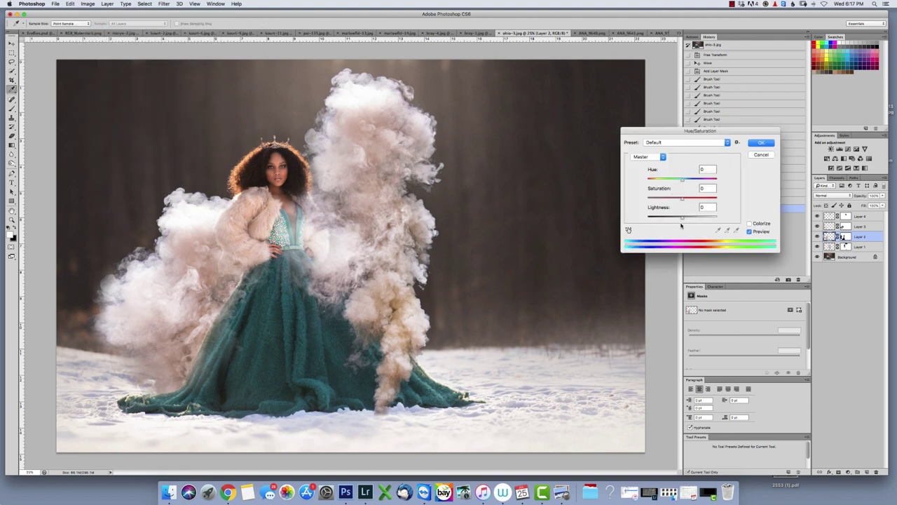
mouse_move(682, 218)
left_mouse_down()
mouse_move(660, 219)
mouse_move(705, 221)
mouse_move(674, 219)
mouse_move(682, 219)
left_mouse_up()
left_click_drag(682, 181, 716, 180)
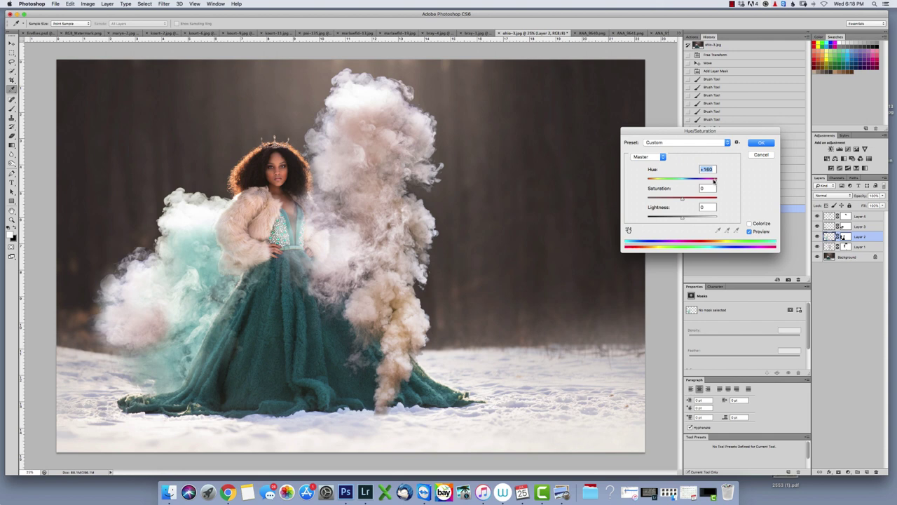
left_click_drag(715, 180, 684, 187)
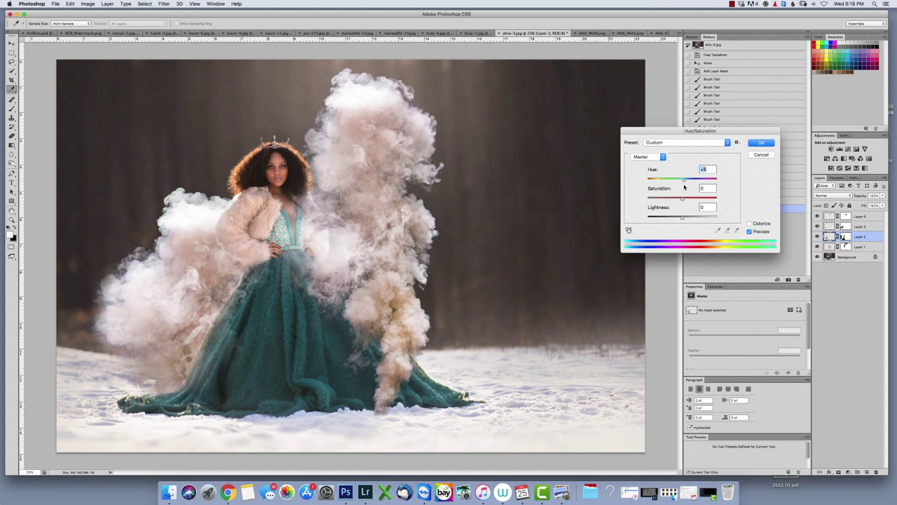
type("0")
left_click(766, 146)
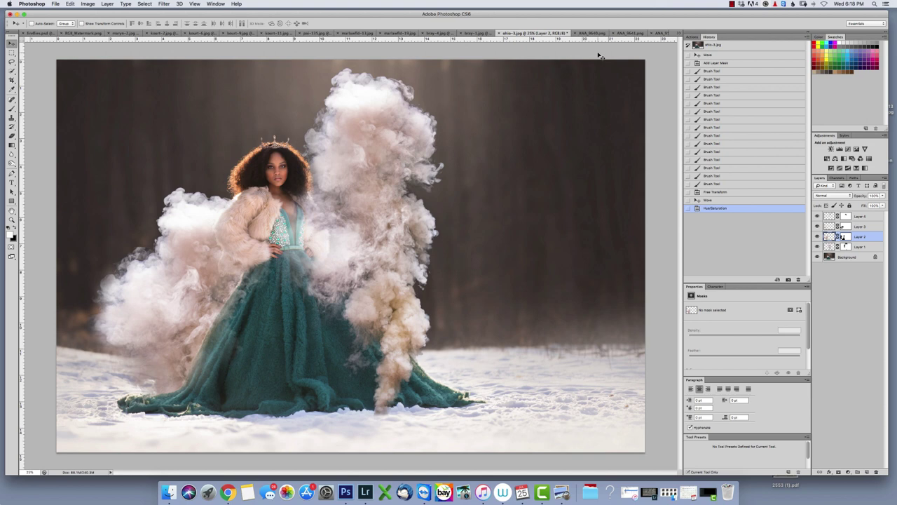
- Recolor the orange smoke overlay green with Hue/Saturation at hue +101, saturation -46 and lightness -20
left_click(658, 34)
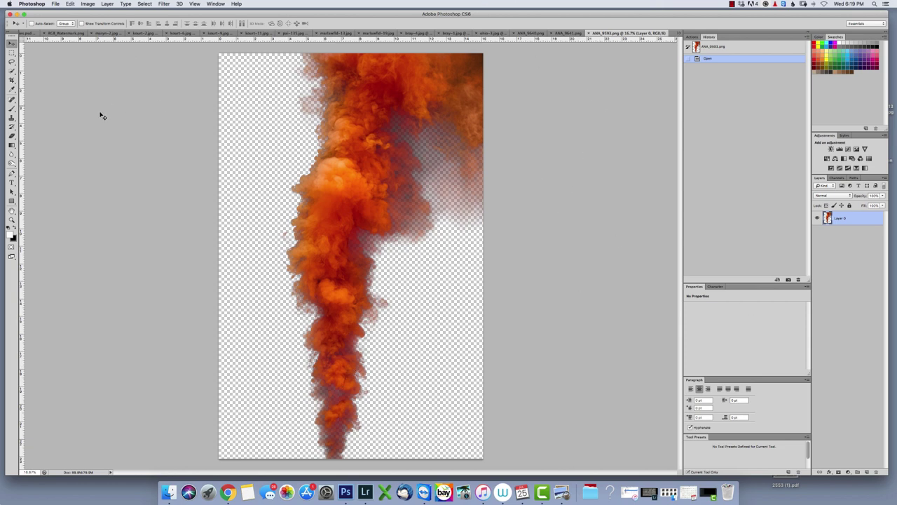
left_click(88, 4)
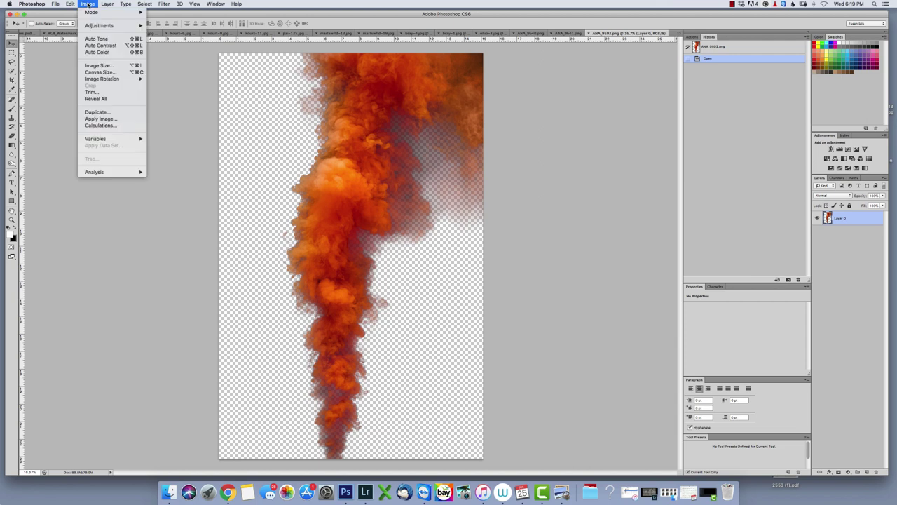
mouse_move(116, 28)
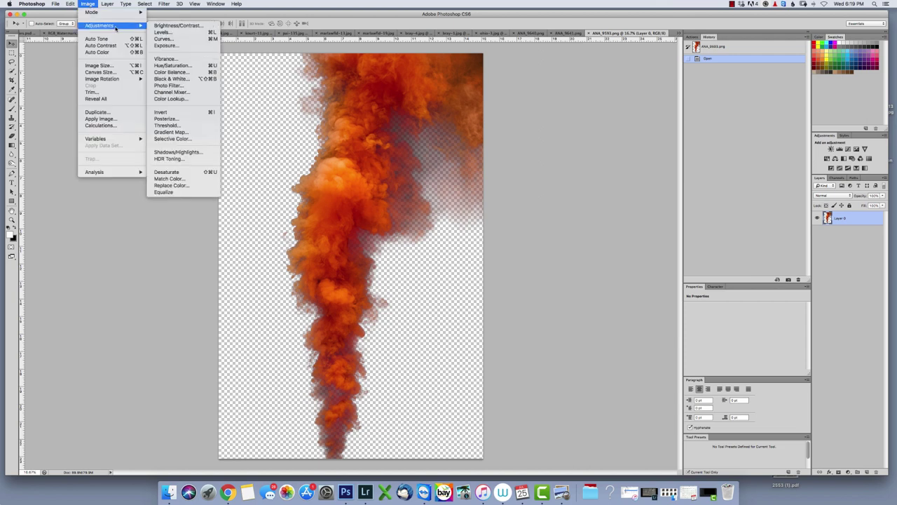
left_click(197, 65)
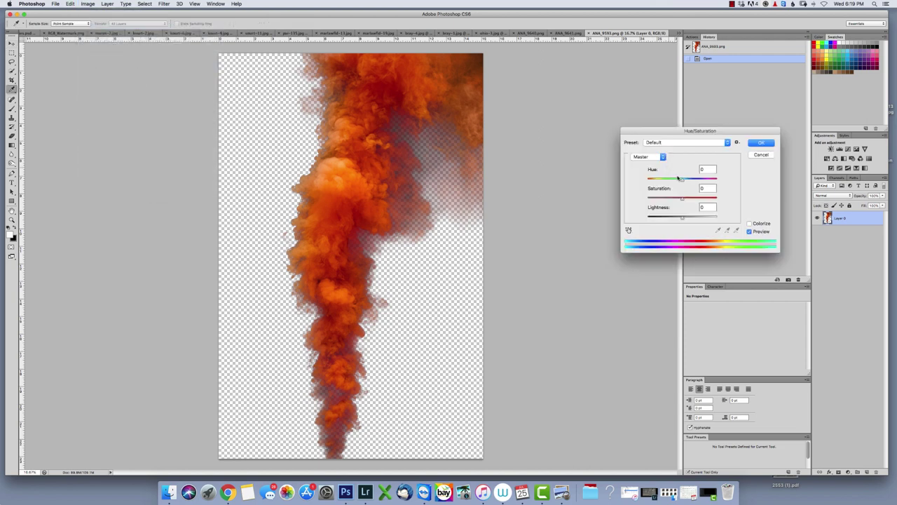
left_click_drag(684, 181, 667, 200)
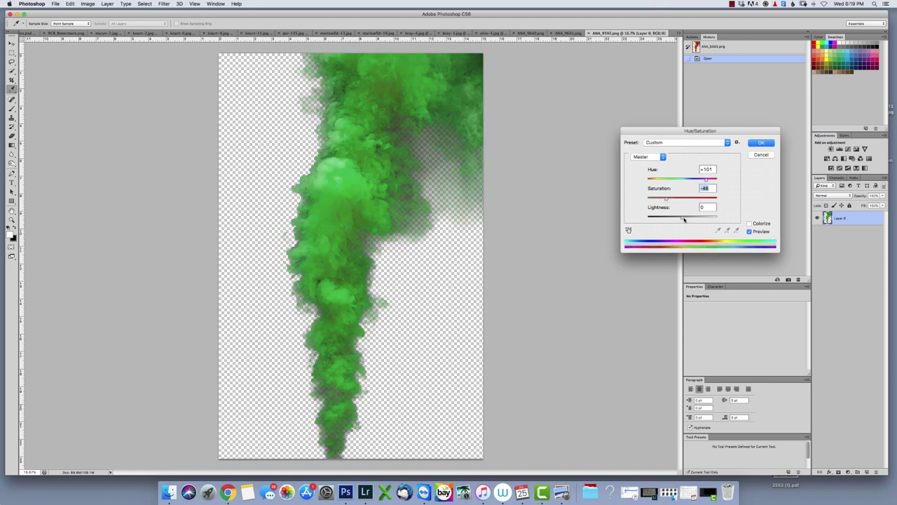
mouse_move(684, 220)
left_mouse_down()
mouse_move(692, 219)
mouse_move(675, 220)
left_mouse_up()
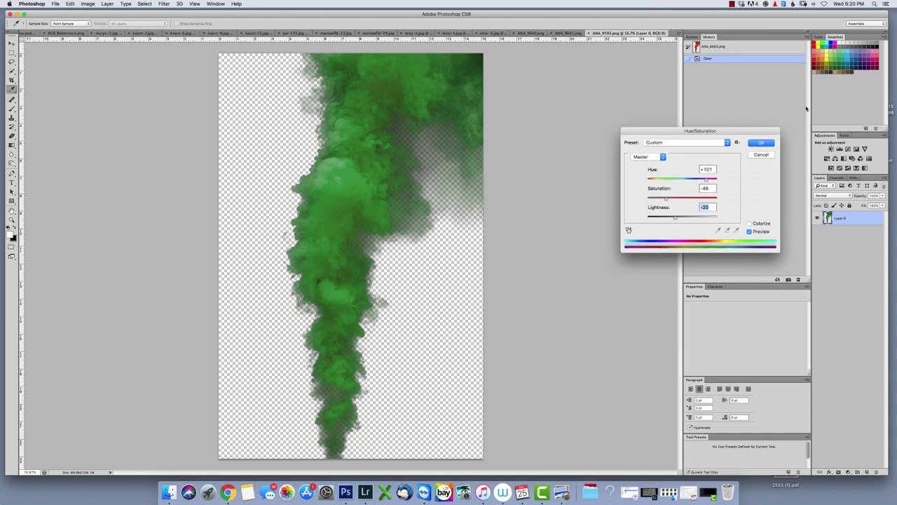
key("Return")
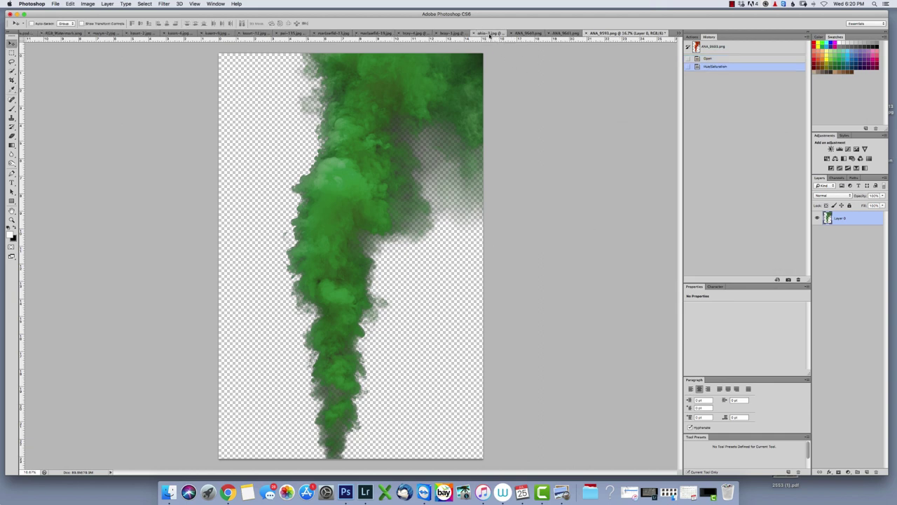
- Lasso the lower part of the smoke column in ANA_9641.png and bring it into the portrait as a new layer
left_click(493, 34)
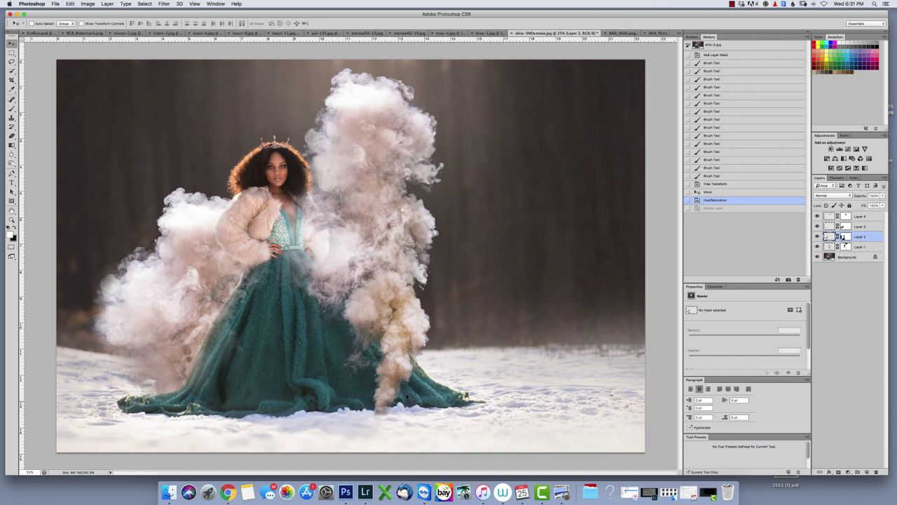
left_click(622, 35)
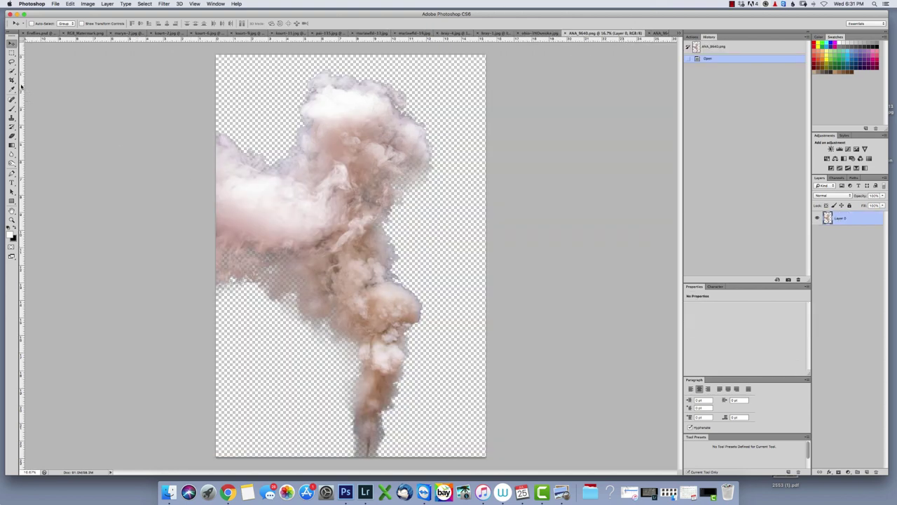
left_click(657, 34)
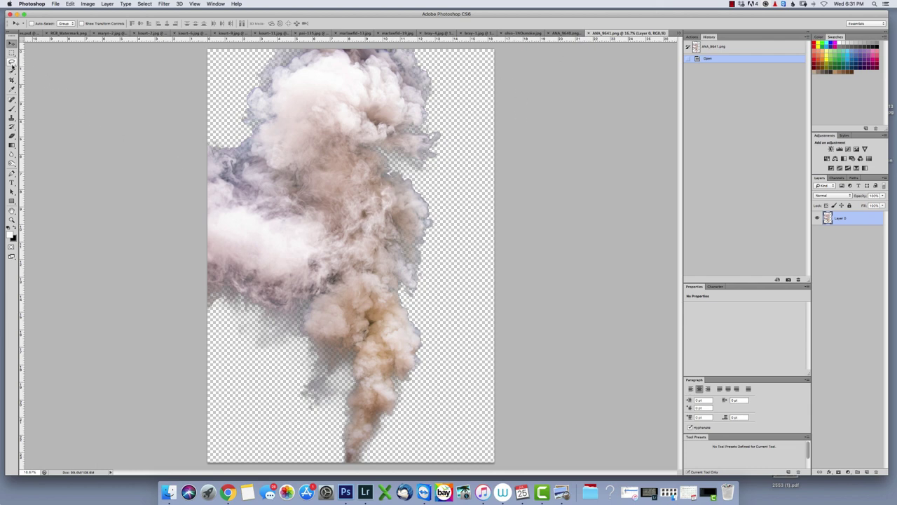
left_click(11, 63)
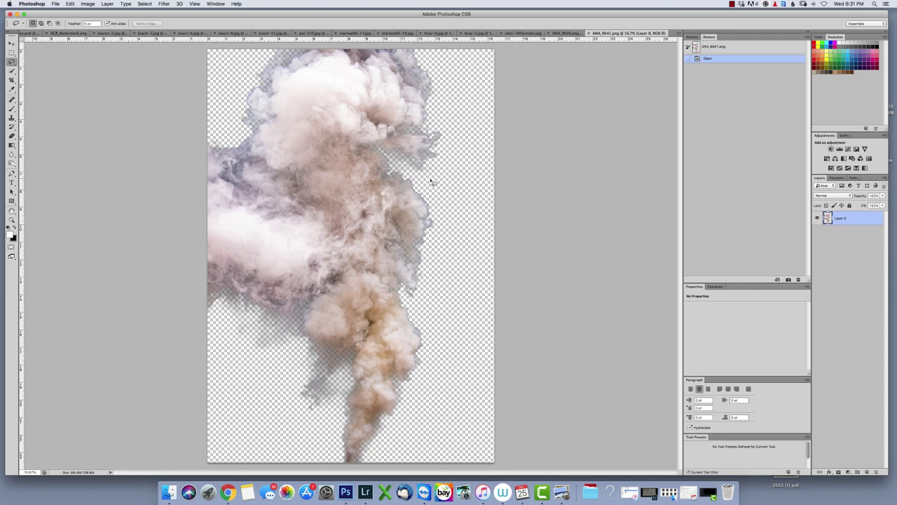
mouse_move(431, 180)
left_mouse_down()
mouse_move(391, 169)
mouse_move(349, 195)
mouse_move(319, 274)
mouse_move(289, 315)
mouse_move(275, 384)
mouse_move(371, 417)
mouse_move(446, 360)
mouse_move(459, 216)
mouse_move(422, 176)
left_mouse_up()
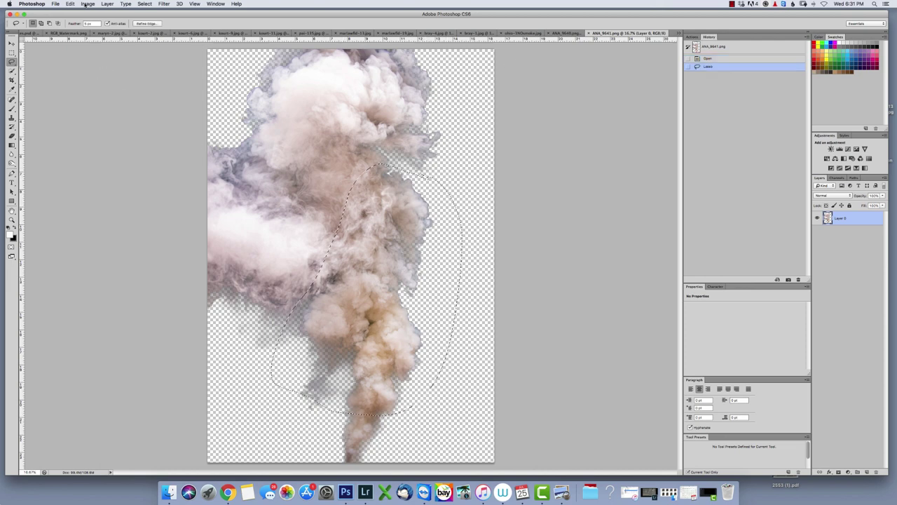
key("v")
left_click_drag(366, 312, 442, 291)
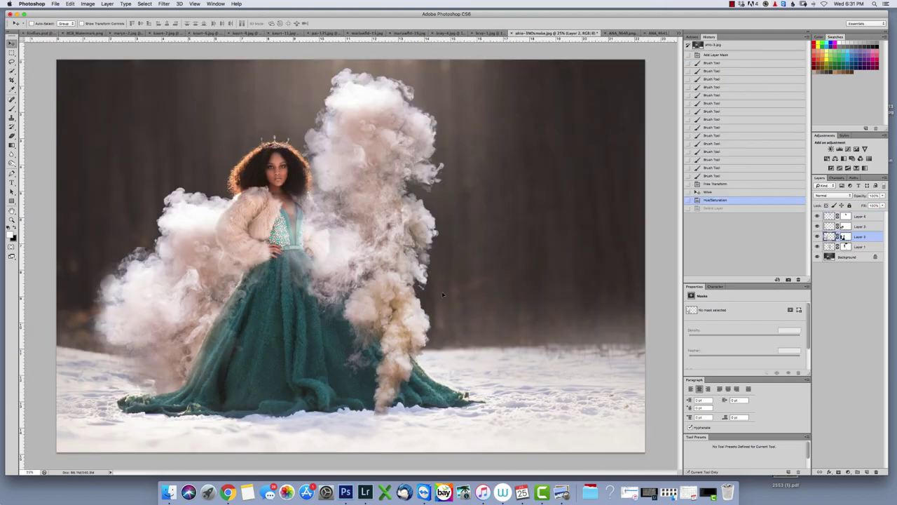
left_click_drag(446, 257, 445, 264)
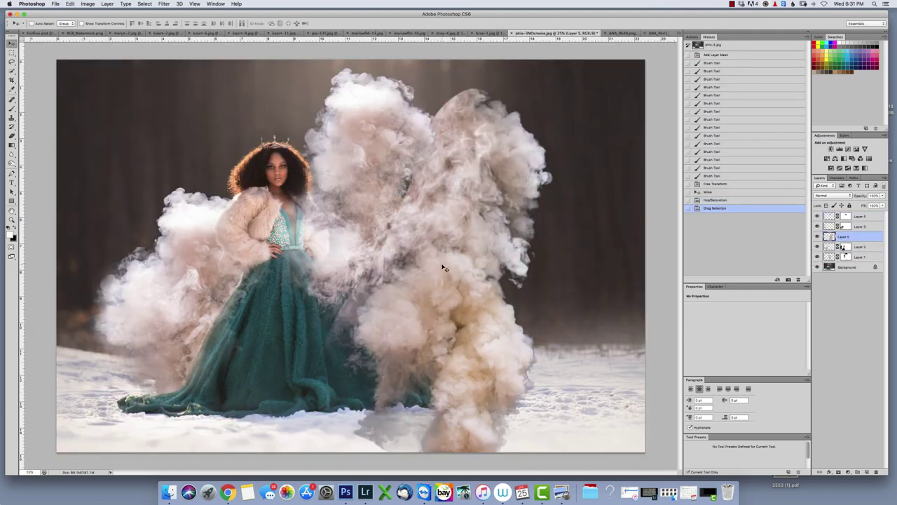
- Scale the new smoke piece down to roughly half size and position it over the lower smoke column beside the gown
key("super+t")
left_click_drag(554, 88, 436, 277)
left_click_drag(390, 380, 413, 339)
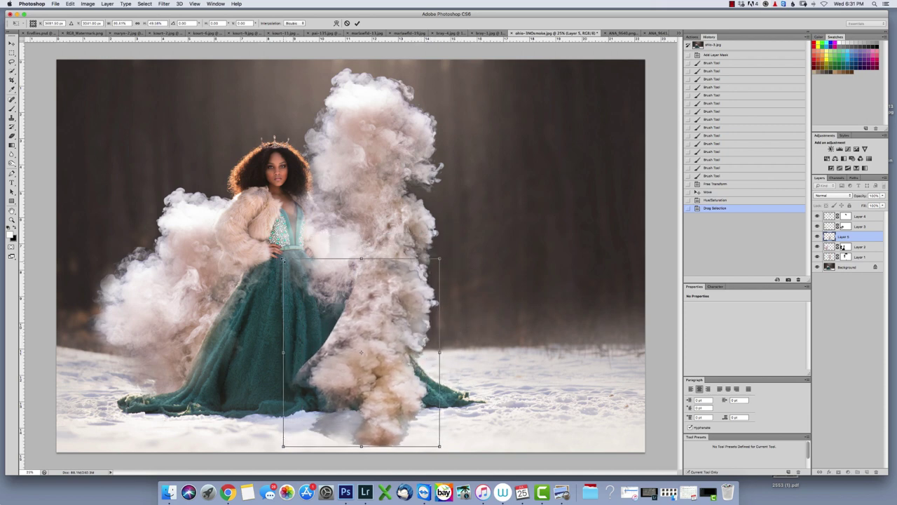
left_click_drag(284, 260, 282, 245)
left_click_drag(439, 245, 436, 242)
left_click_drag(406, 298, 397, 323)
key("Return")
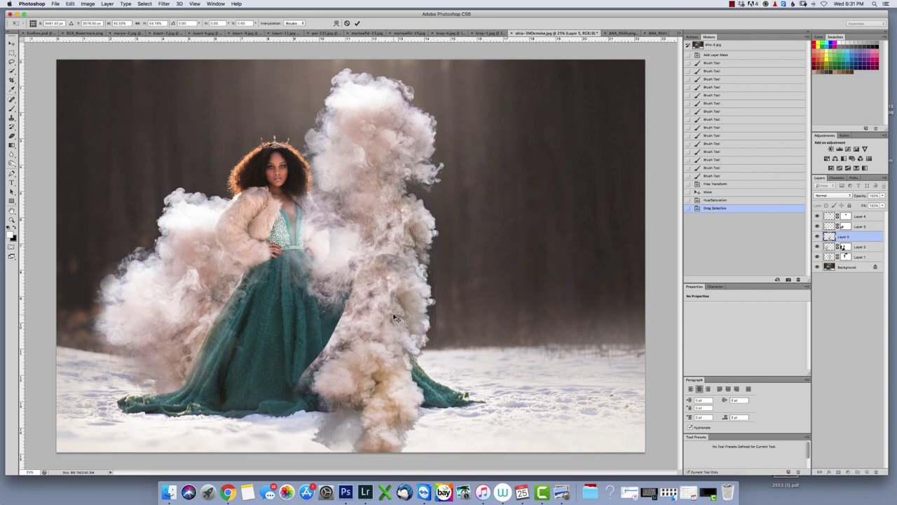
- Try a reduced opacity on the newly added smoke layer and return it to 100%
left_click(882, 196)
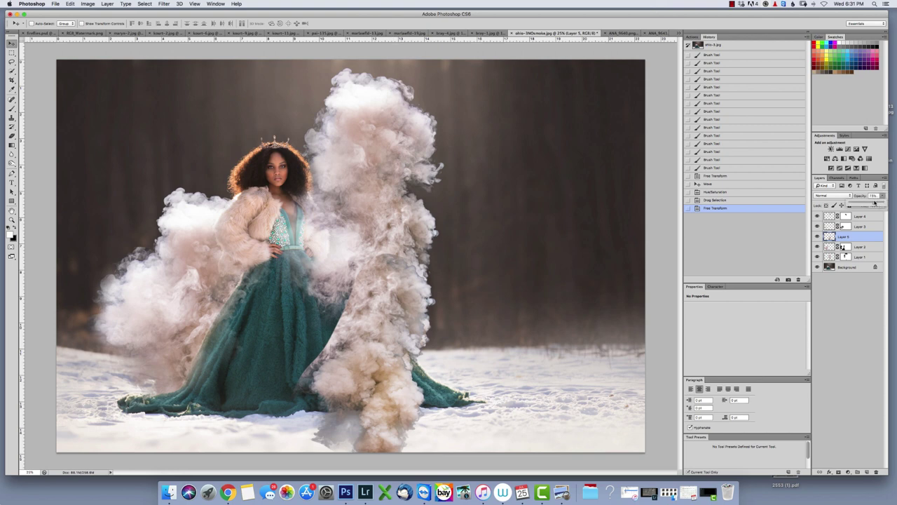
left_click_drag(876, 204, 873, 204)
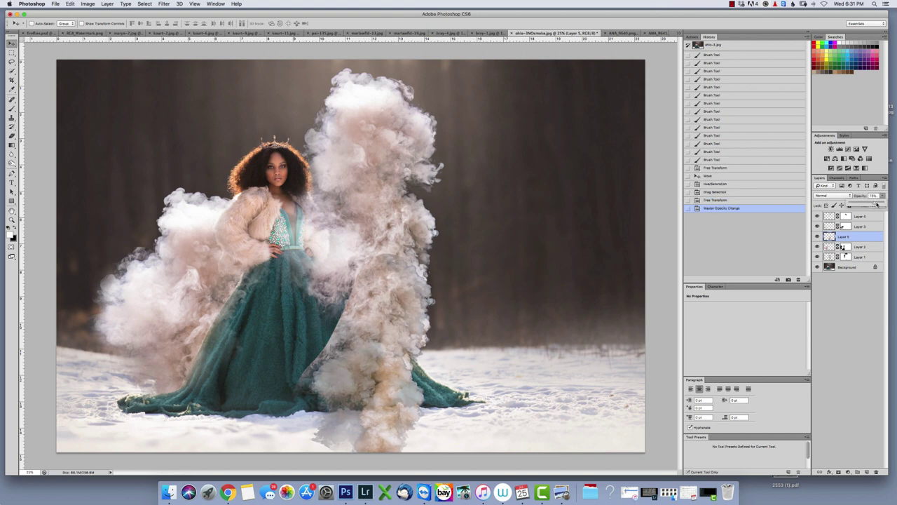
left_click_drag(867, 204, 886, 203)
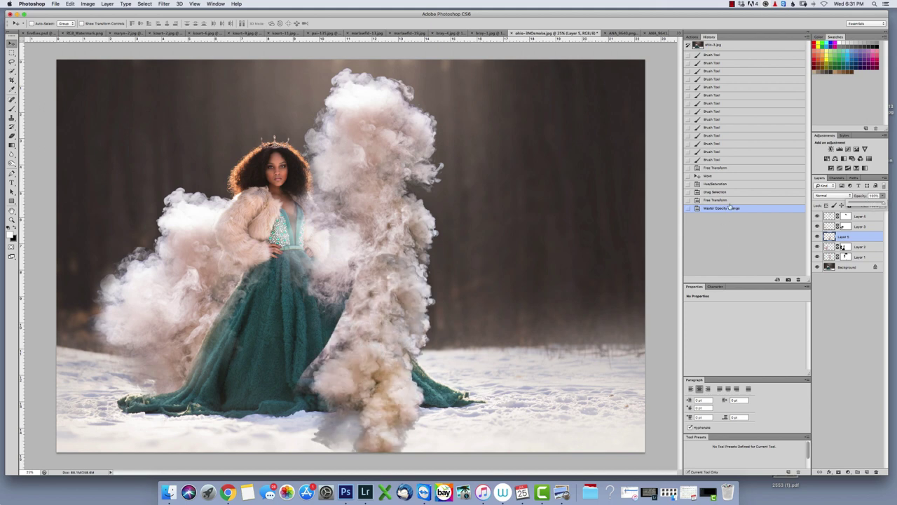
- Add a layer mask to the new smoke piece and paint black to blend its base on the snow and its edges near the gown
left_click(839, 472)
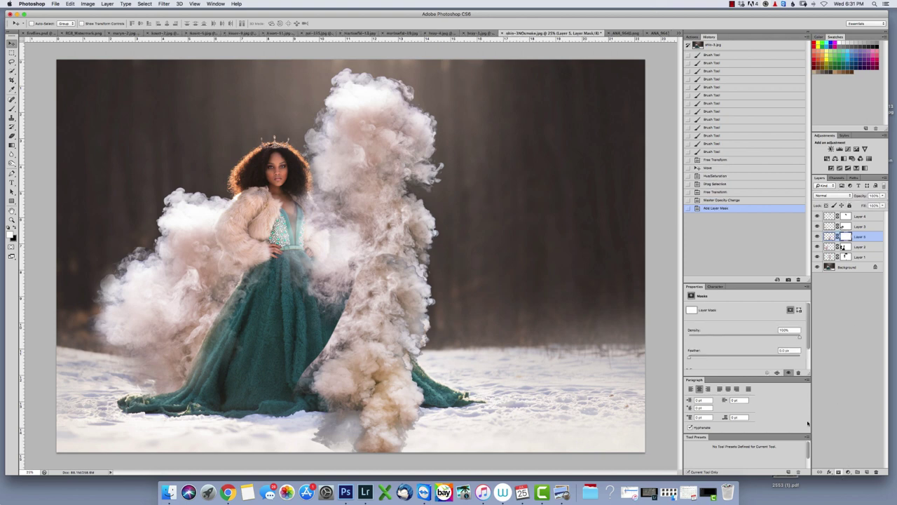
left_click(12, 108)
key("x")
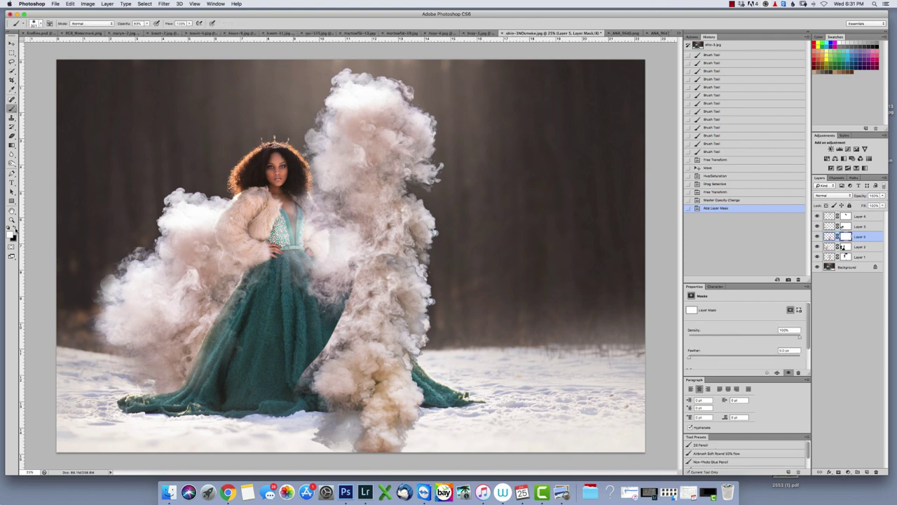
mouse_move(325, 435)
left_mouse_down()
mouse_move(330, 426)
mouse_move(360, 447)
mouse_move(394, 445)
mouse_move(369, 446)
mouse_move(381, 435)
mouse_move(408, 437)
mouse_move(401, 456)
mouse_move(392, 446)
mouse_move(424, 435)
mouse_move(405, 441)
left_mouse_up()
mouse_move(320, 356)
left_mouse_down()
mouse_move(338, 328)
mouse_move(350, 262)
mouse_move(384, 252)
mouse_move(414, 271)
mouse_move(385, 284)
mouse_move(427, 317)
mouse_move(416, 275)
mouse_move(415, 305)
left_mouse_up()
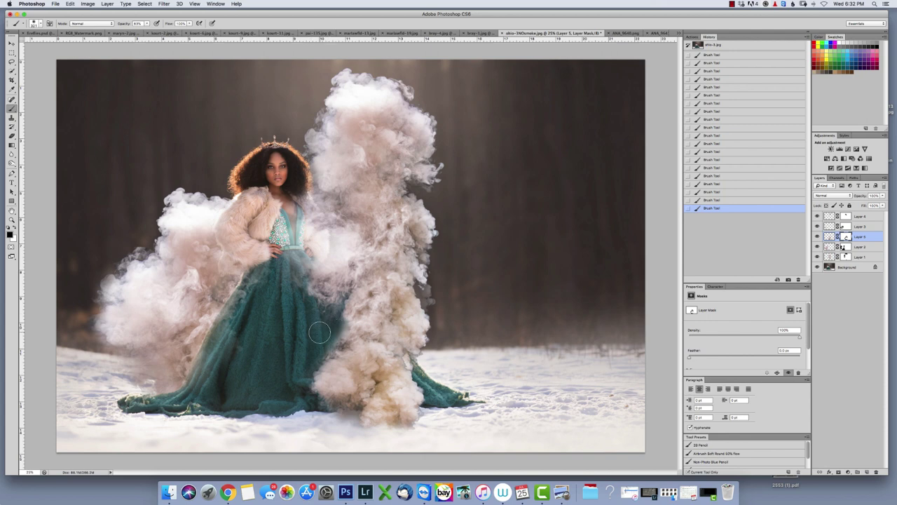
- Deselect in ANA_9641.png, lasso a small puff on the lower column's outer edge, and bring it into the portrait flipped horizontally
left_click(626, 33)
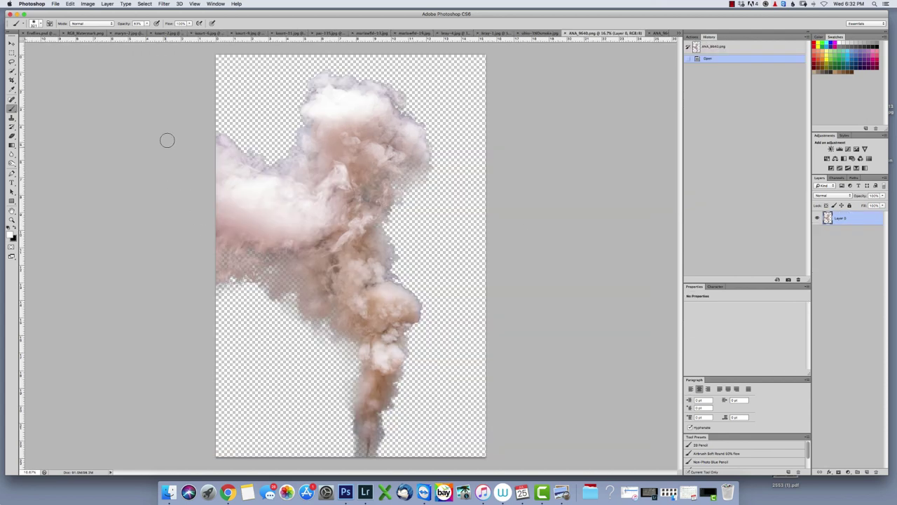
left_click(656, 34)
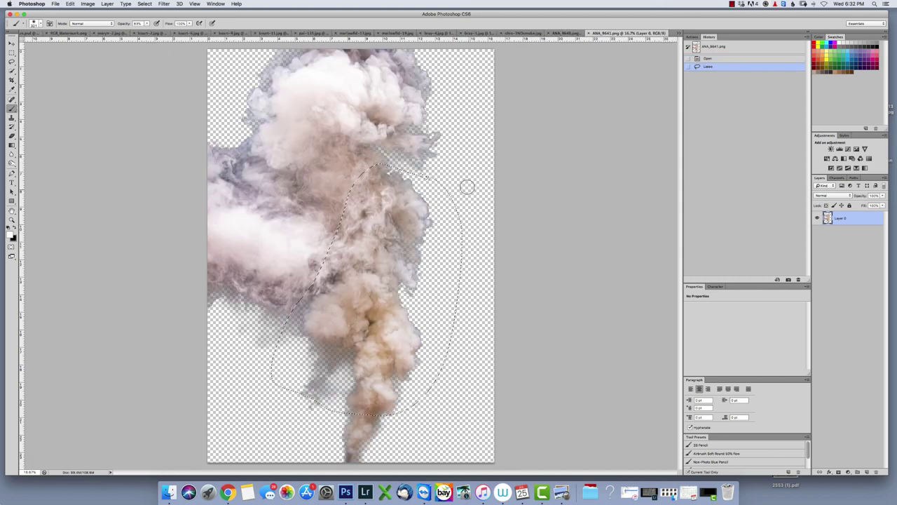
key("v")
key("l")
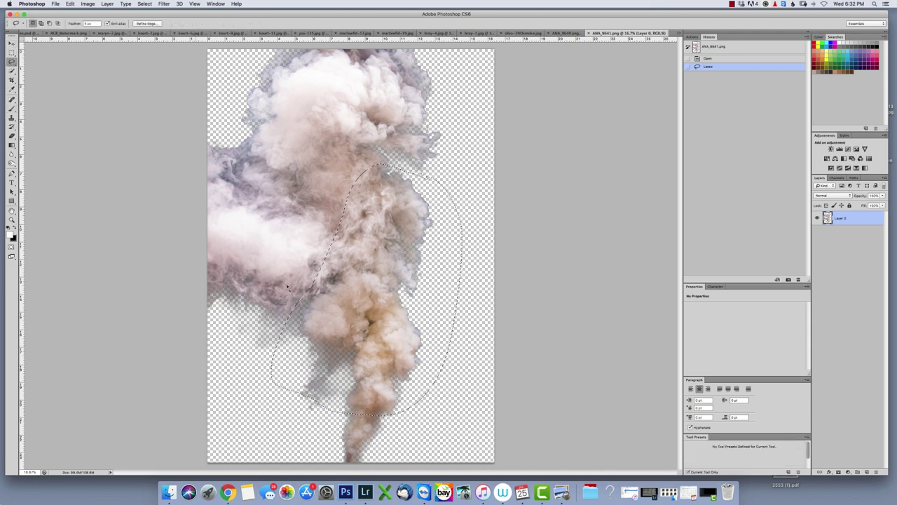
left_click(144, 3)
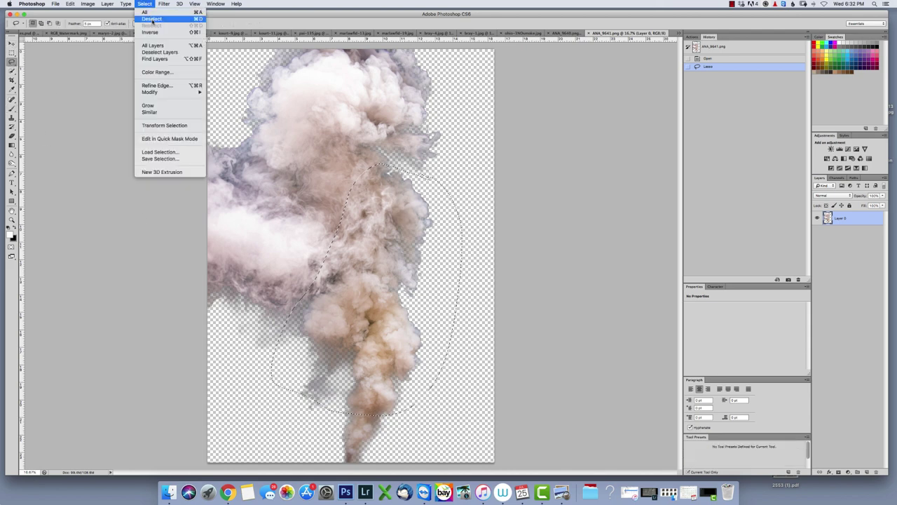
mouse_move(410, 307)
left_mouse_down()
mouse_move(398, 321)
mouse_move(387, 384)
mouse_move(429, 317)
mouse_move(408, 308)
left_mouse_up()
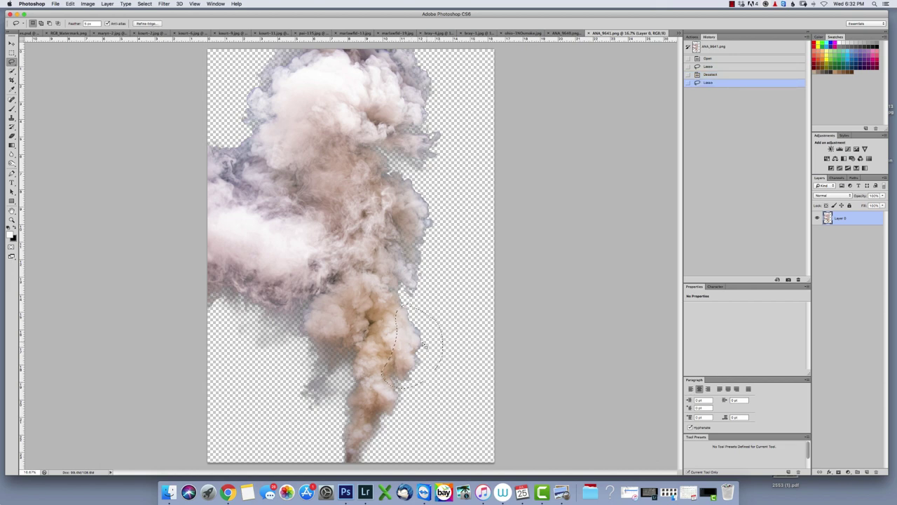
key("v")
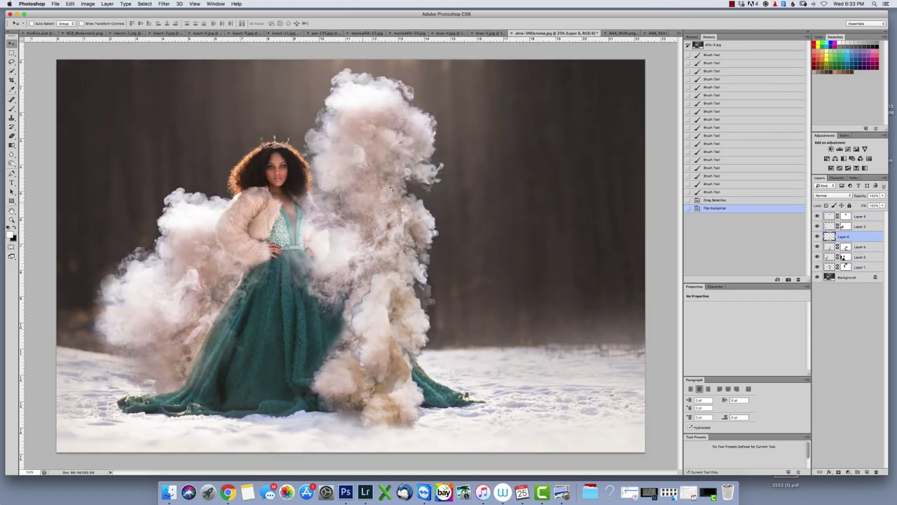
- Resize the flipped puff and place it along the smoke column's edge beside the gown
key("super+t")
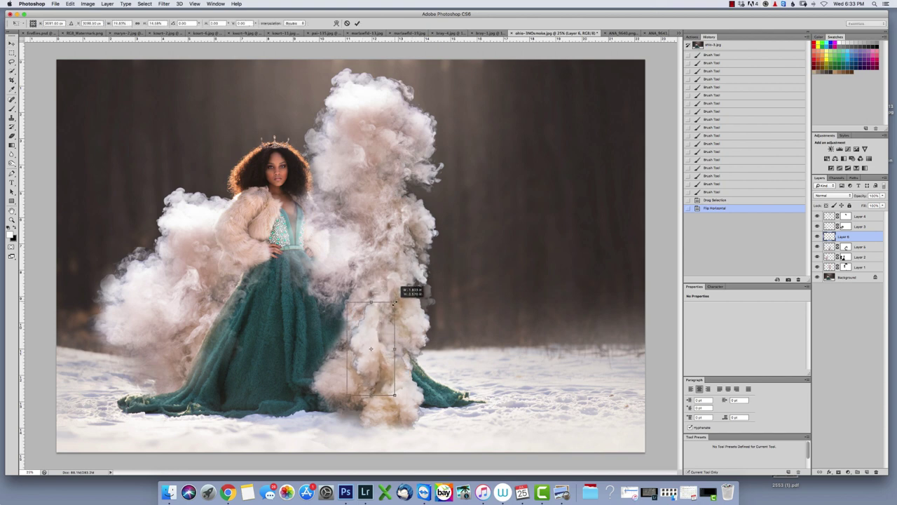
left_click_drag(404, 300, 428, 306)
left_click_drag(371, 340, 357, 321)
key("Return")
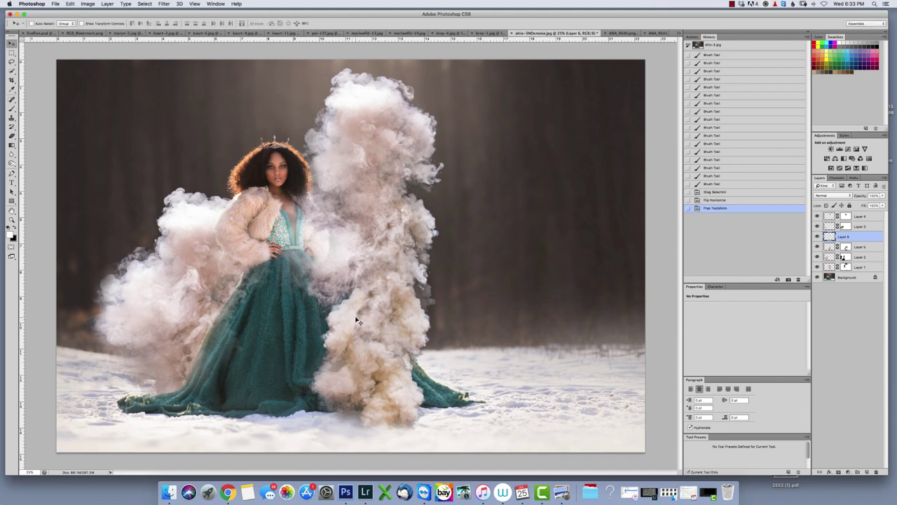
- Add a layer mask to the flipped puff and paint black to blend its hard edges into the smoke column
left_click(838, 472)
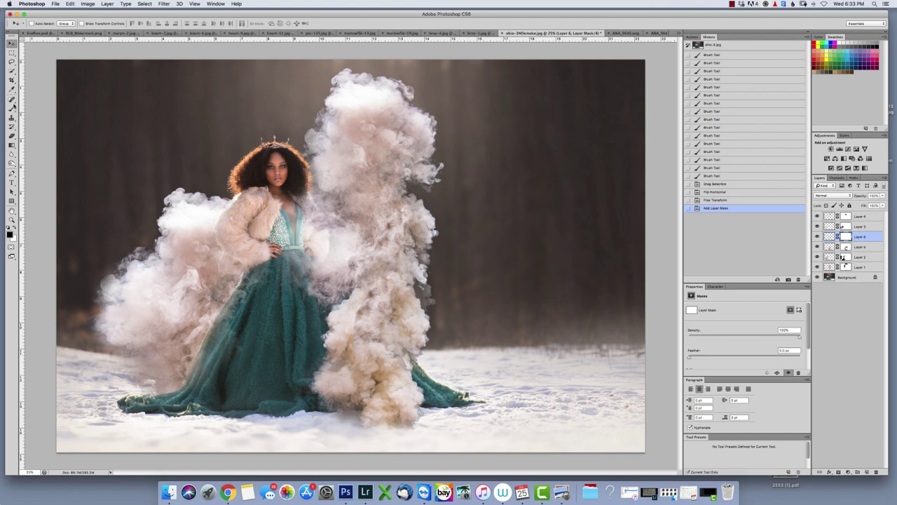
key("b")
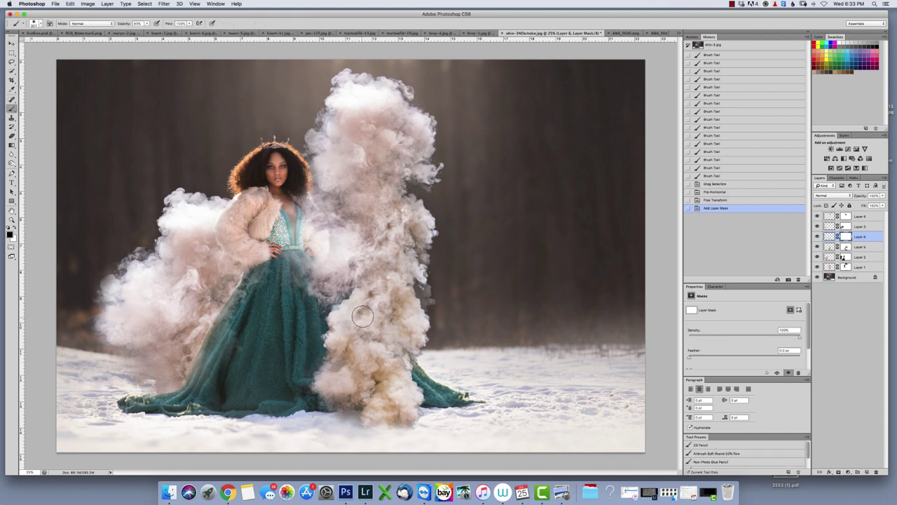
left_click_drag(355, 351, 372, 302)
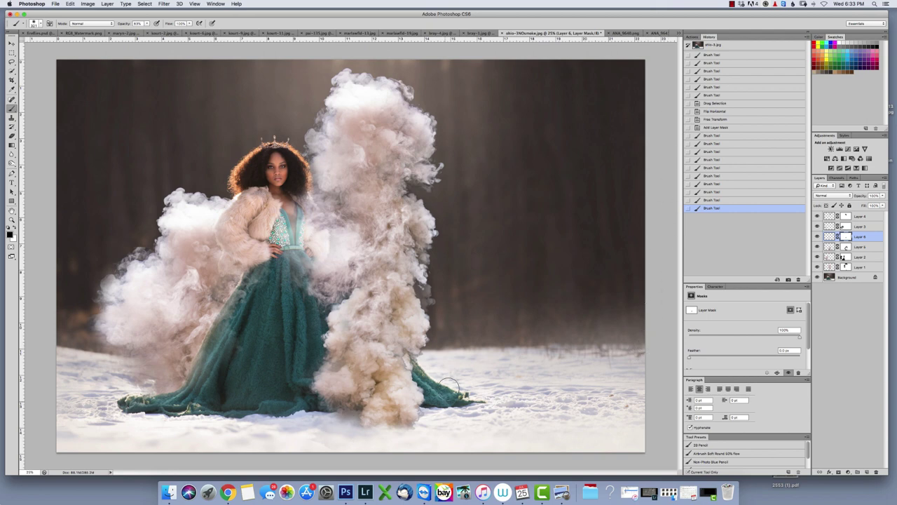
mouse_move(389, 367)
left_mouse_down()
mouse_move(400, 364)
mouse_move(366, 358)
left_mouse_up()
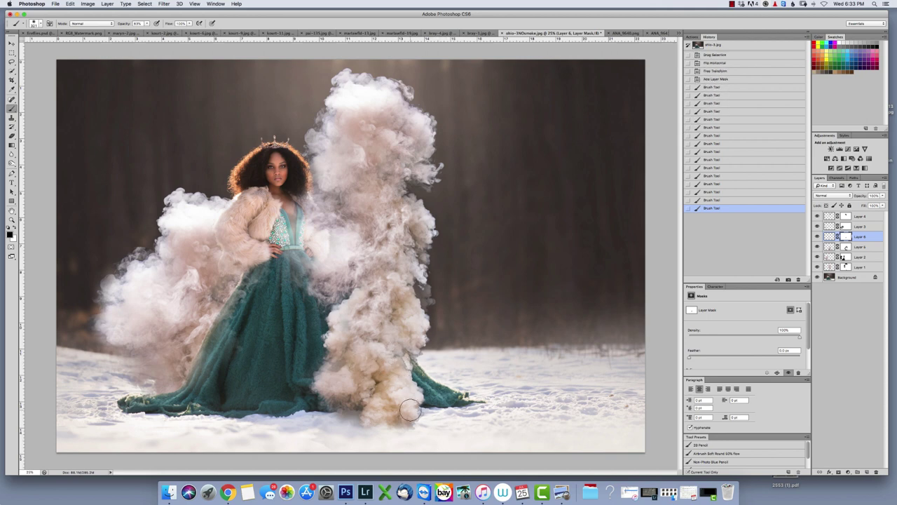